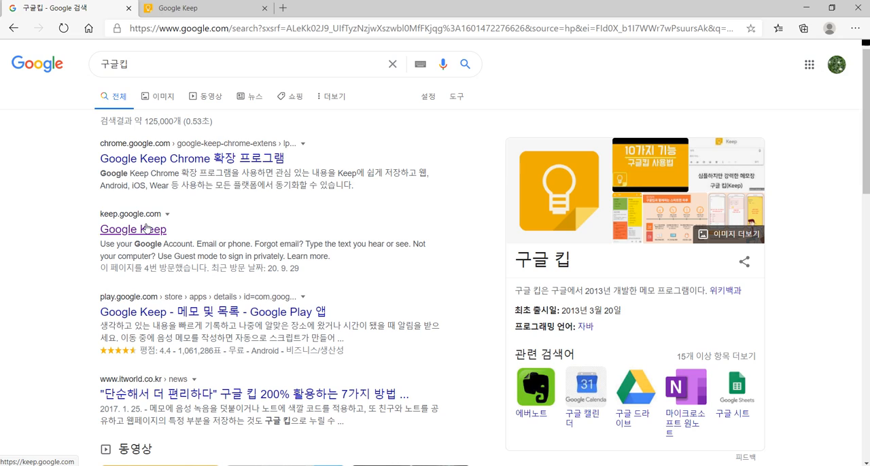
Step: Switch to Google Keep, write #일일체크리스트 in a new note and create the 일일체크리스트 label from the hashtag
click(206, 13)
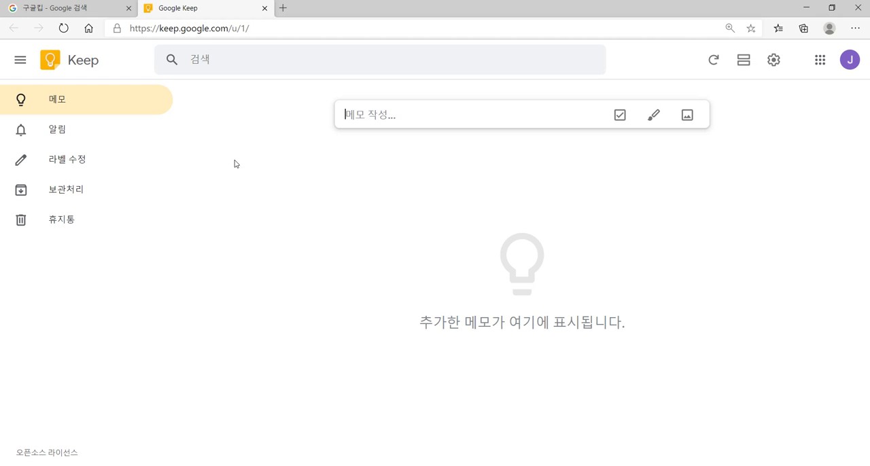
text(하)
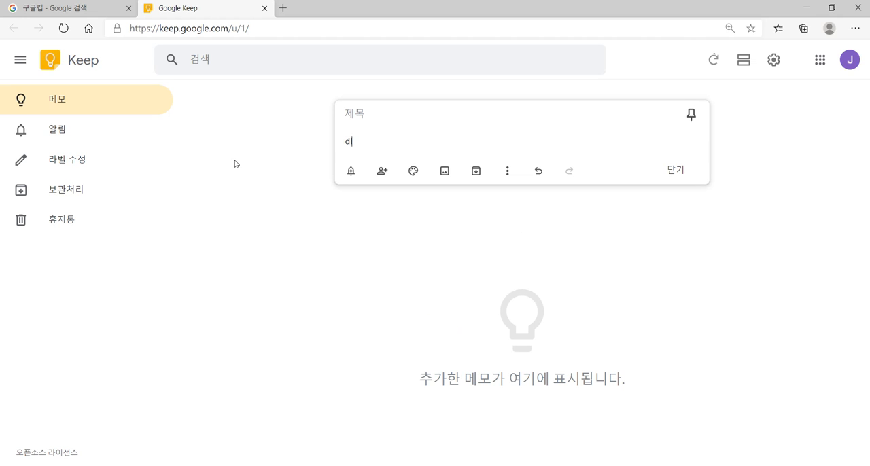
key(BackSpace)
key(BackSpace)
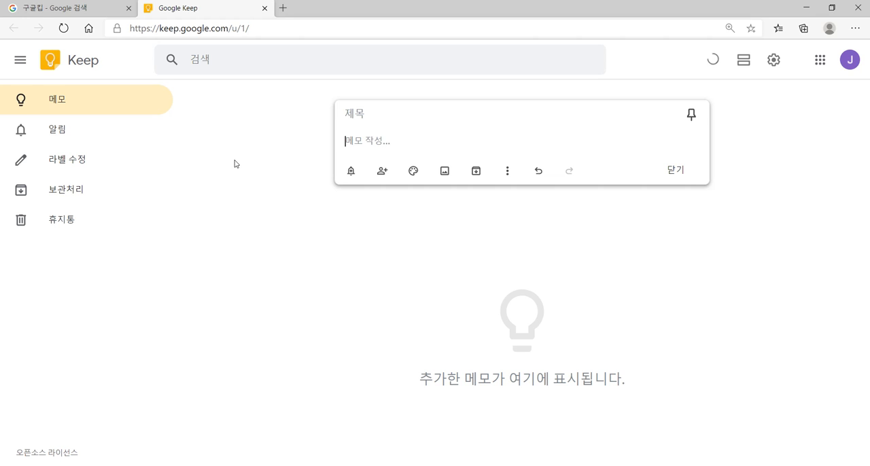
text(일이)
text(체크리스)
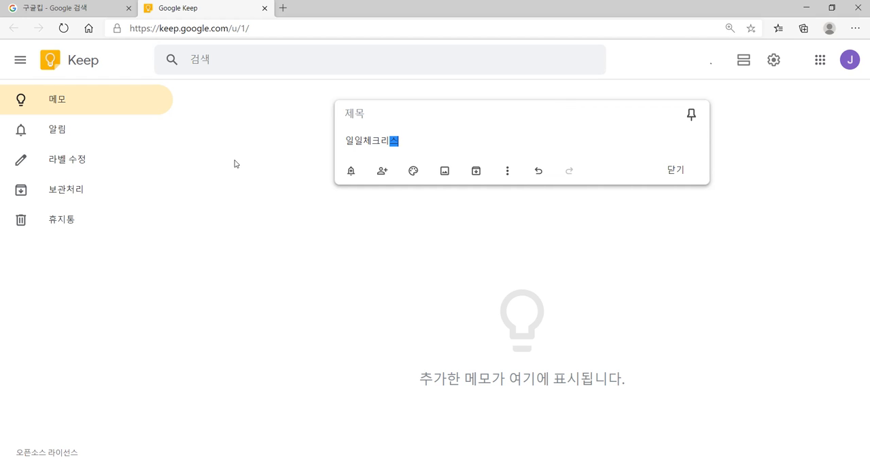
text(트)
key(Home)
text(#)
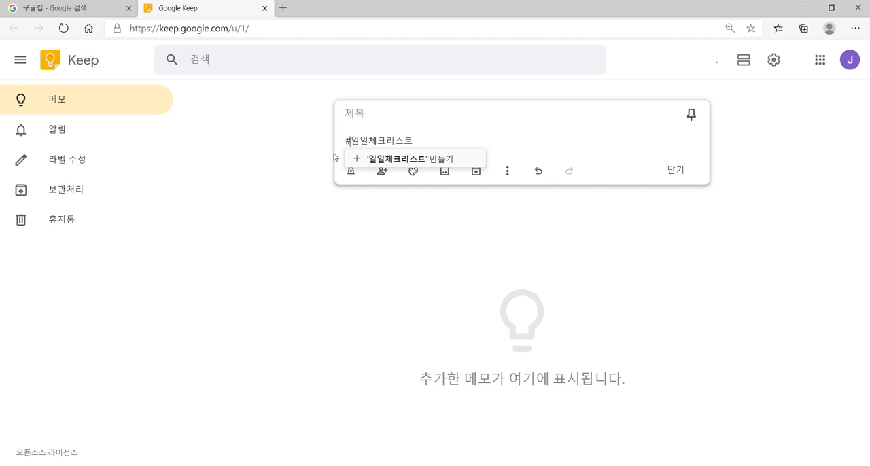
click(383, 161)
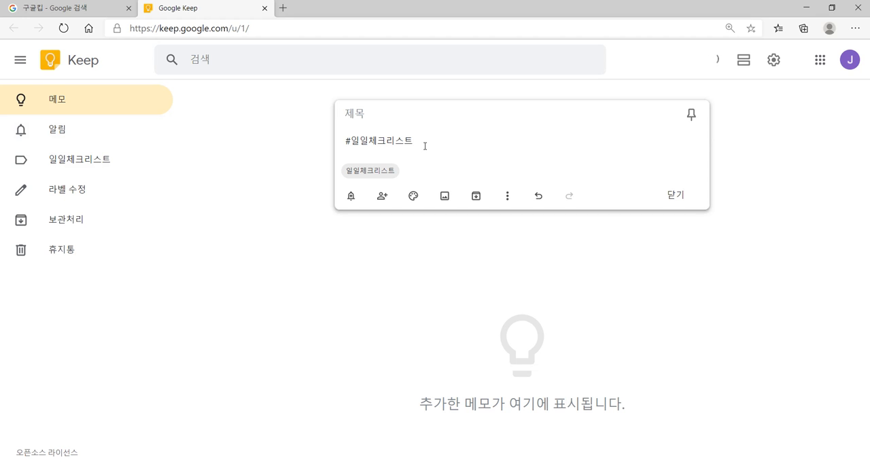
Step: Add the hashtag #루틴 to the note text and create the 루틴 label from it
text(#루틴)
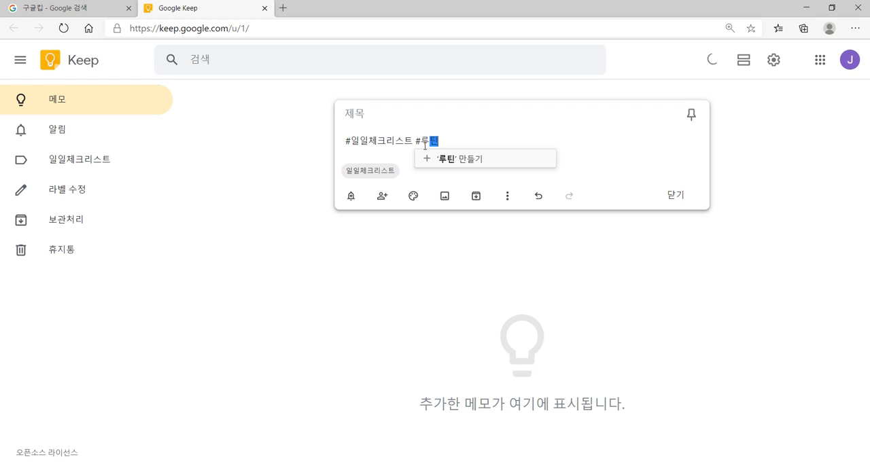
click(452, 158)
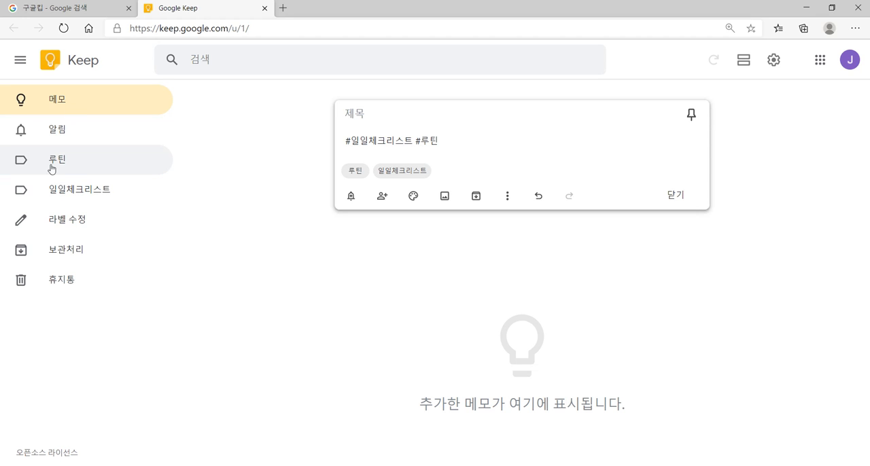
Step: View the notes filed under the 루틴 and 일일체크리스트 labels, finishing on the 루틴 label
click(64, 166)
click(63, 166)
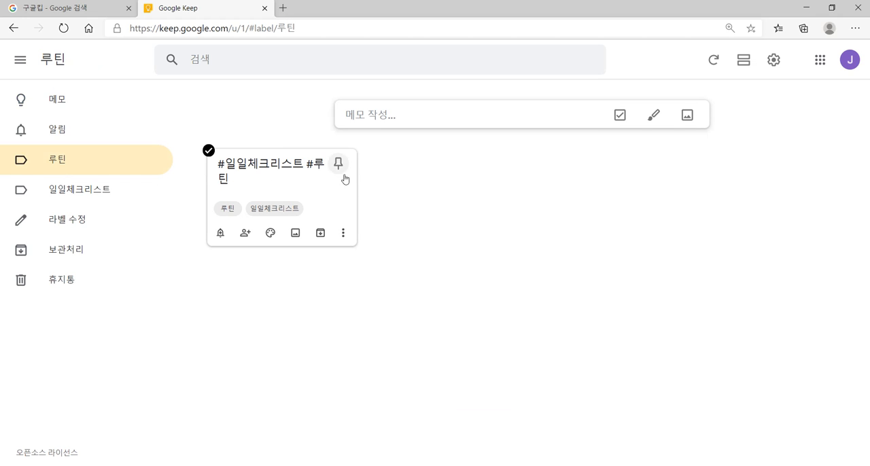
click(94, 206)
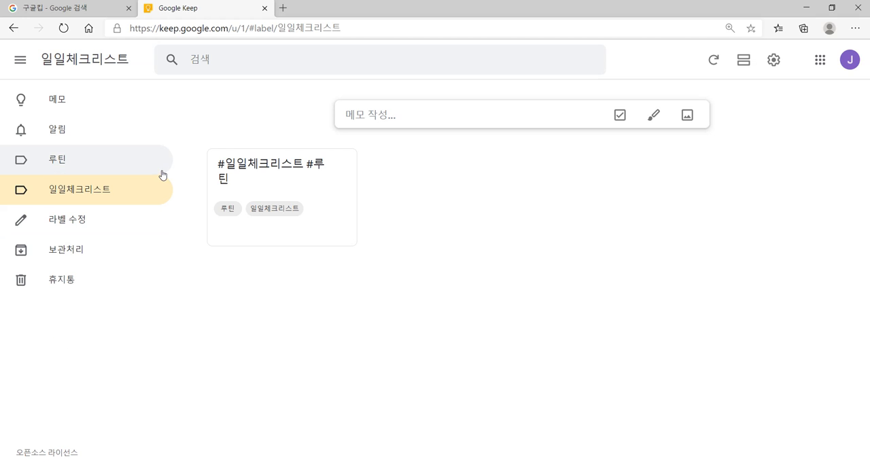
mouse_move(250, 179)
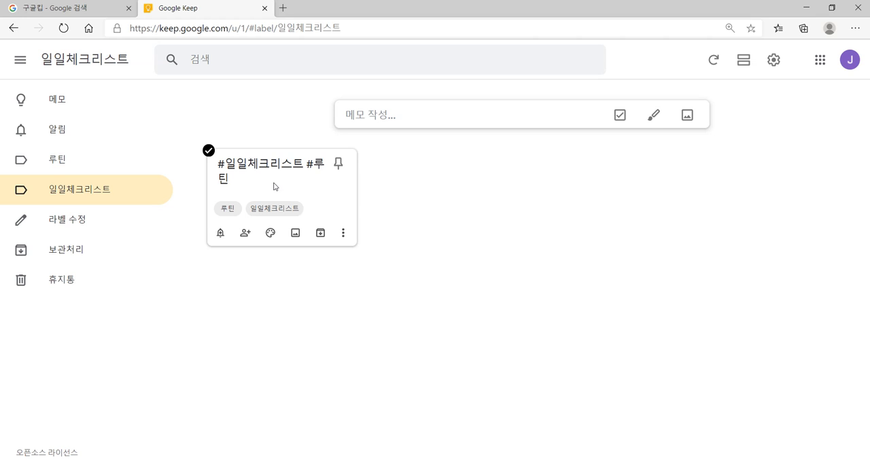
click(82, 165)
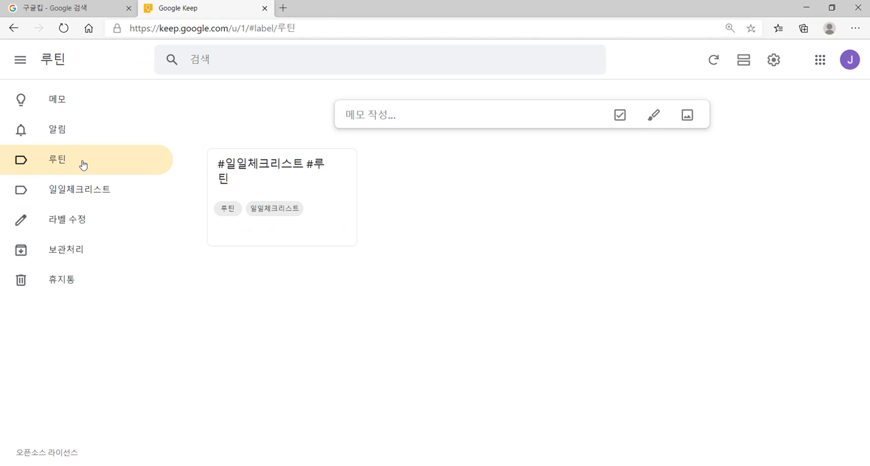
Step: Remove the 일일체크리스트 label from the note
mouse_move(272, 175)
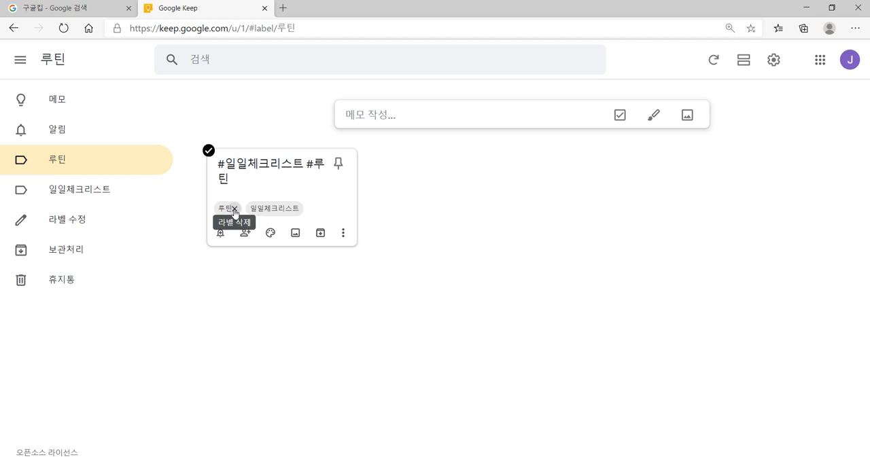
click(296, 209)
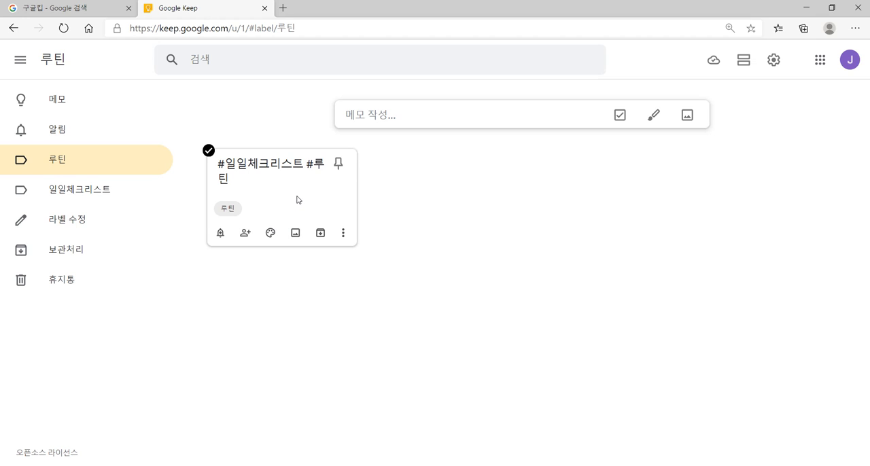
click(343, 233)
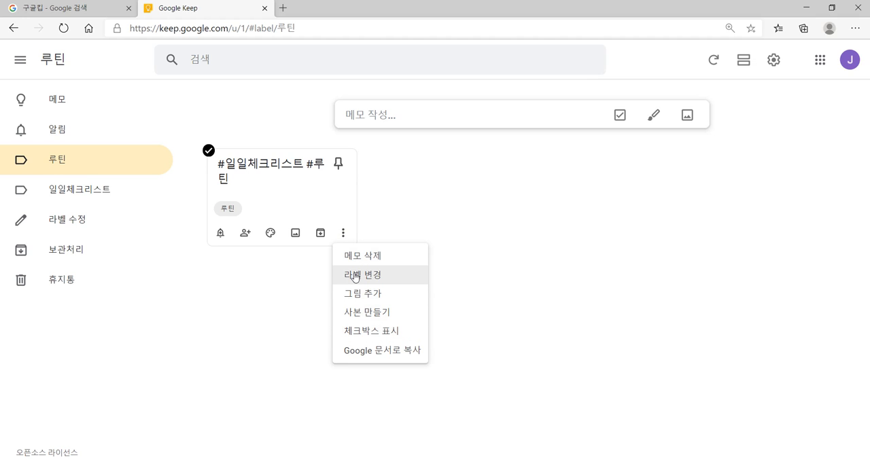
click(269, 197)
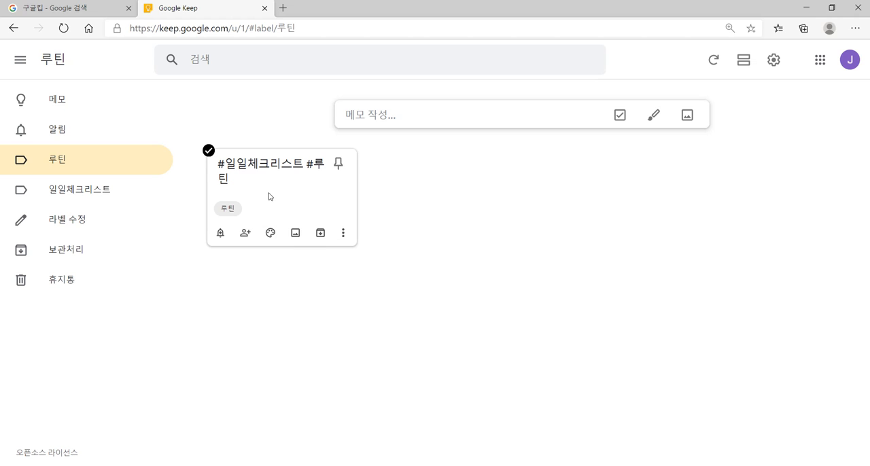
Step: Open the note for editing, title it 20100 and pin it
click(269, 196)
click(367, 309)
click(310, 193)
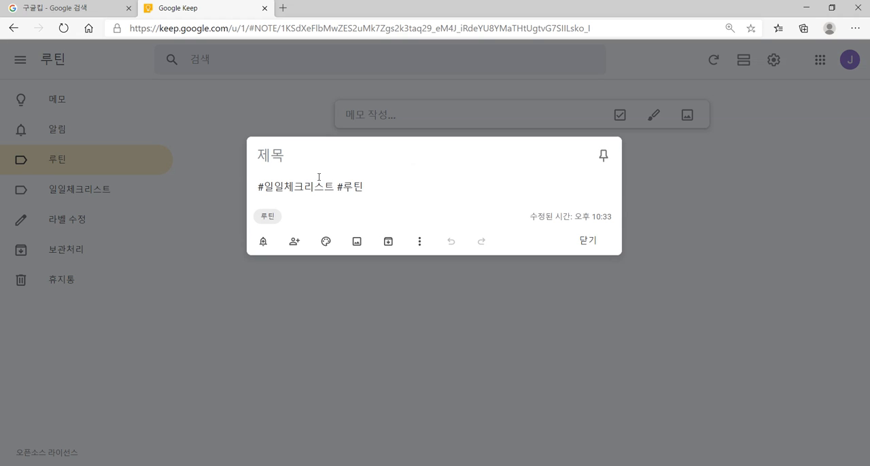
click(323, 161)
text(20)
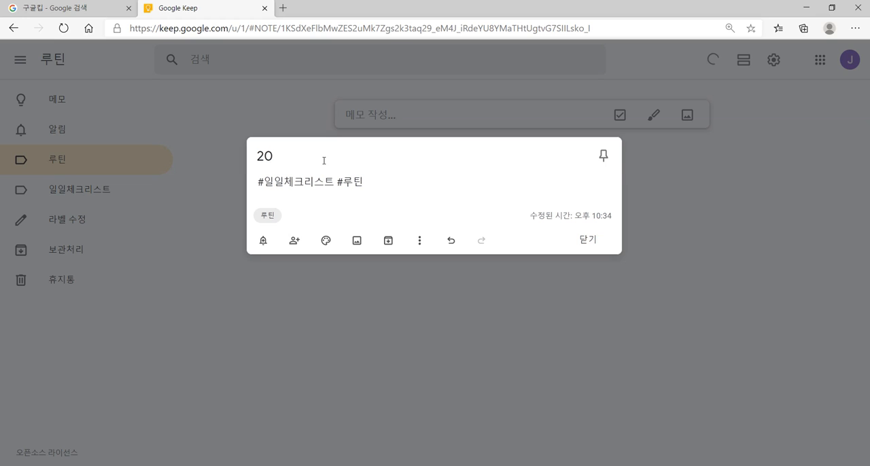
text(10)
text(0)
Step: Insert a new line reading 일기쓰기 above the hashtags in the note
click(253, 184)
key(Return)
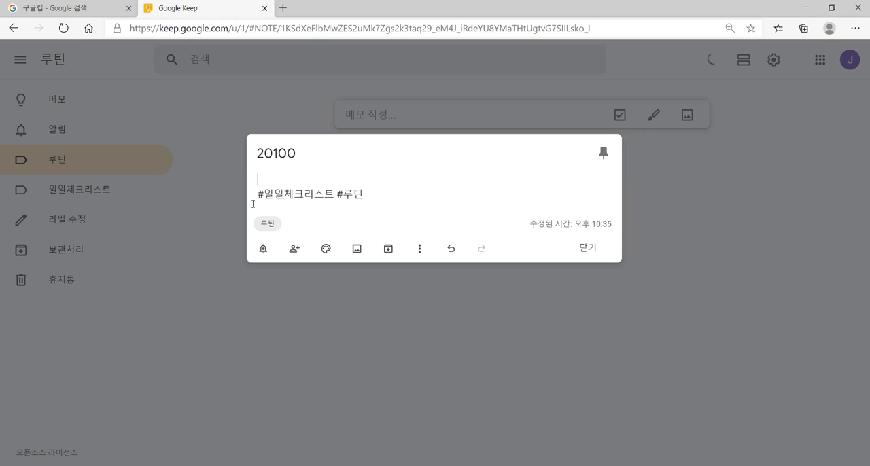
text(ㅇ)
text(기쓰기)
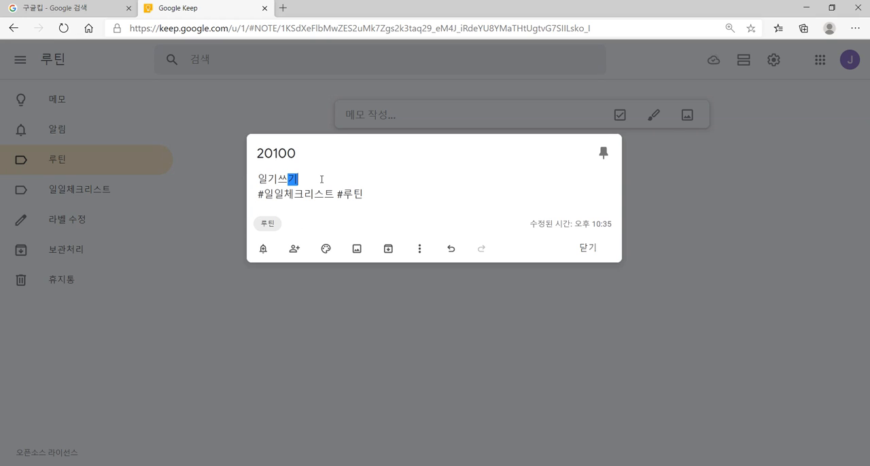
Step: Convert the note's text lines into checkbox items and dismiss the indentation tip
click(419, 249)
click(443, 347)
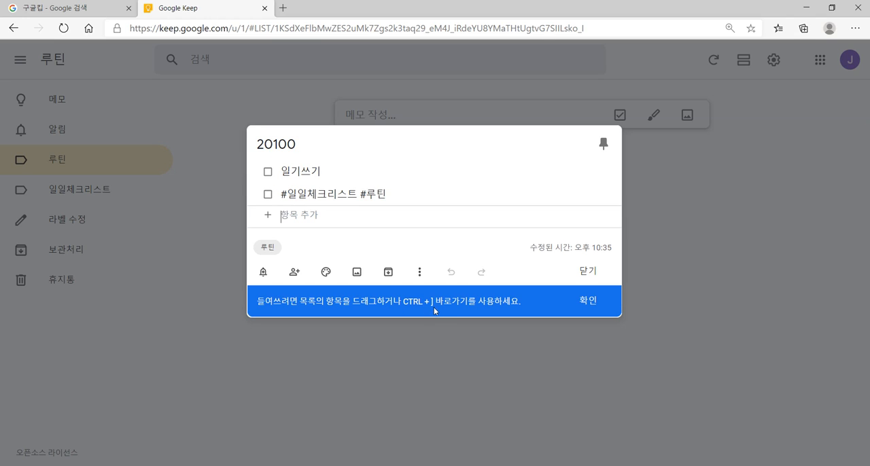
click(585, 301)
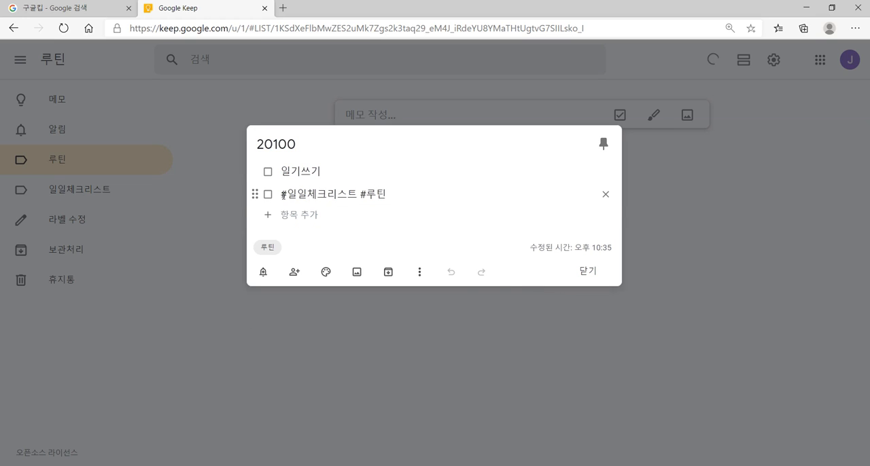
Step: Replace the hashtag text in the second checklist item with 시필사
click(283, 196)
shift+click(384, 196)
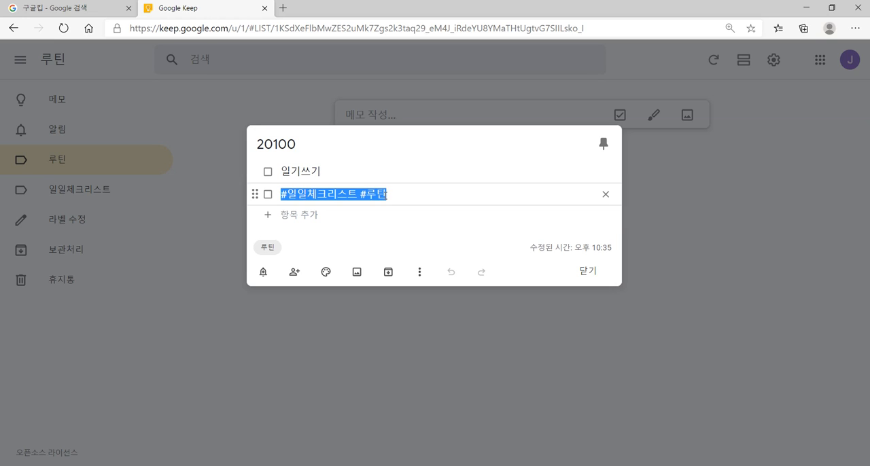
key(BackSpace)
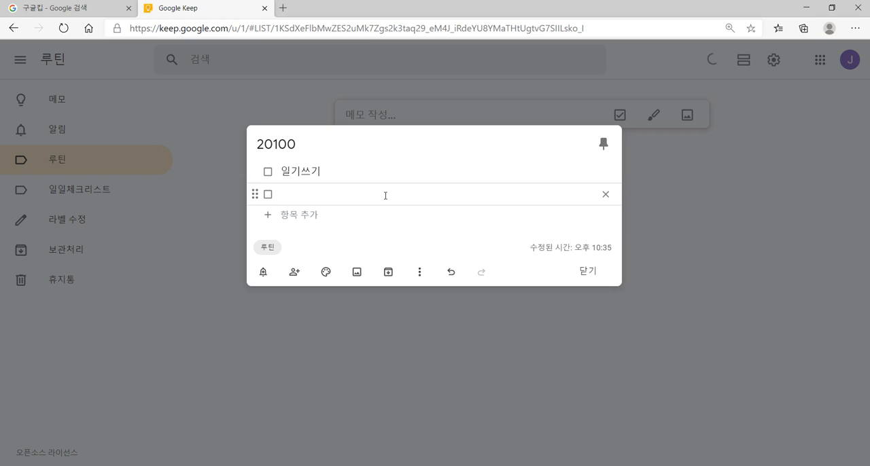
text(시필사)
key(Return)
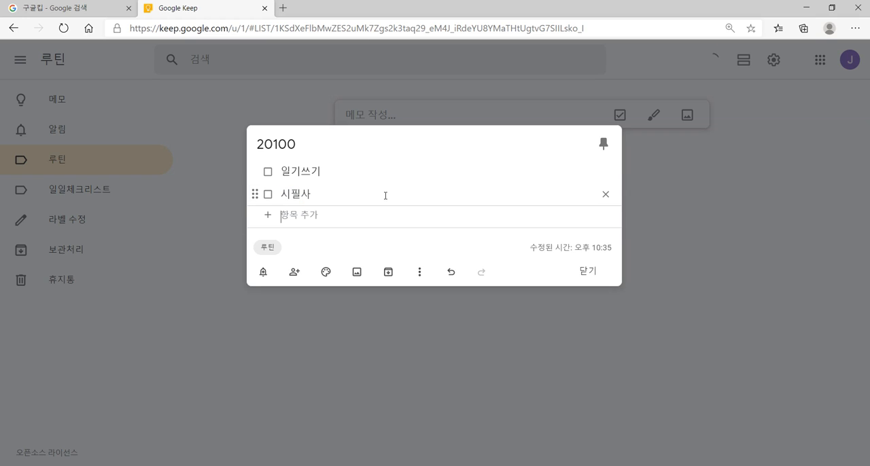
Step: Add the checklist items 청소, 영어 발음 연습 and 산책 below 시필사
text(청소)
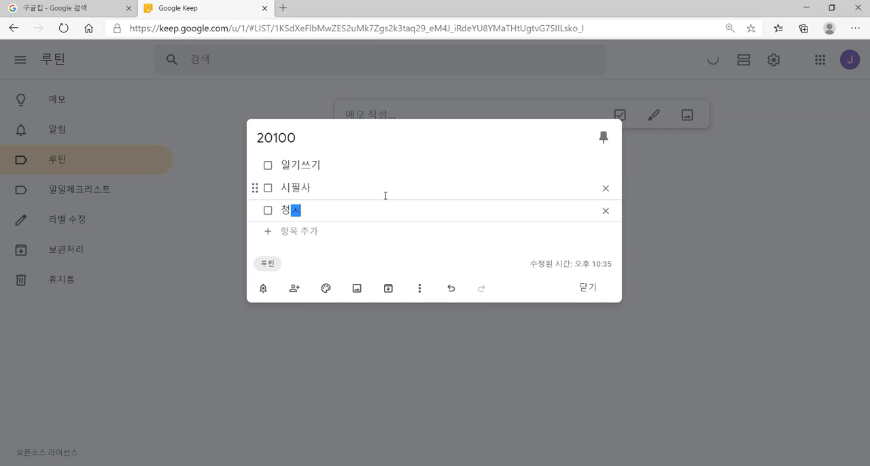
key(Return)
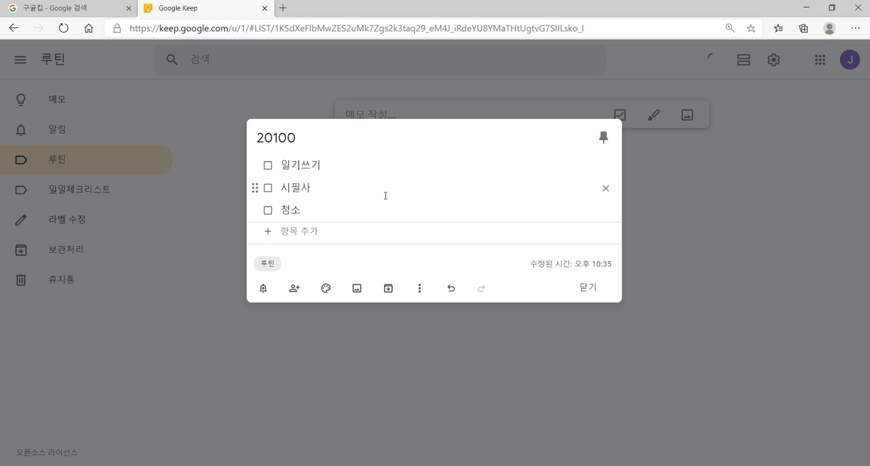
text(영어 발음 연ㅅ)
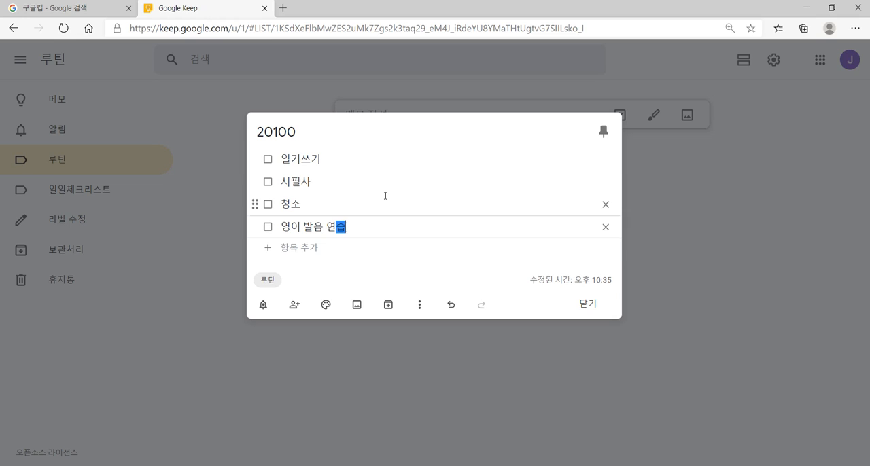
key(Return)
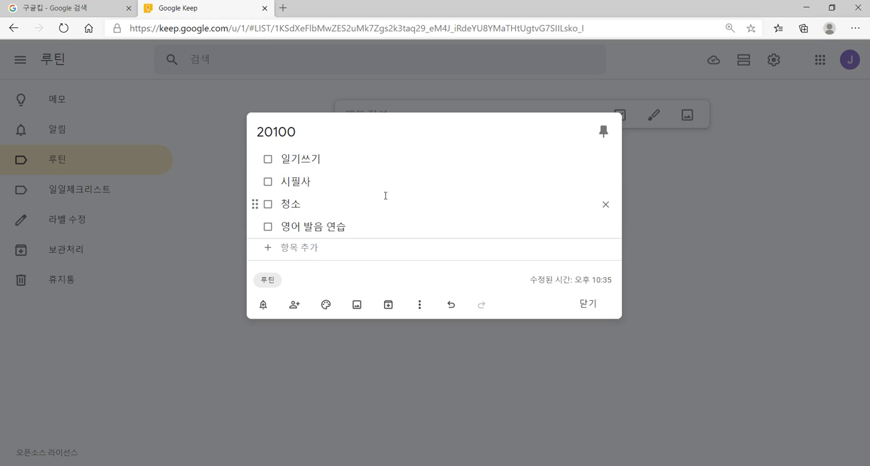
text(산책)
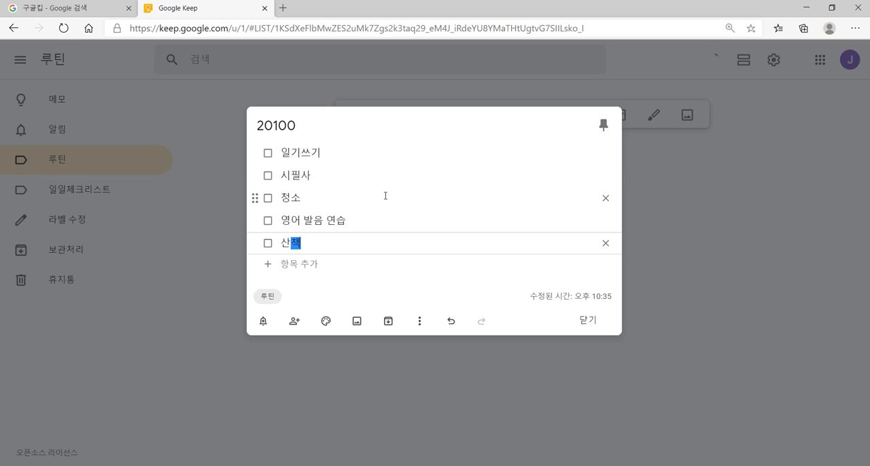
click(349, 265)
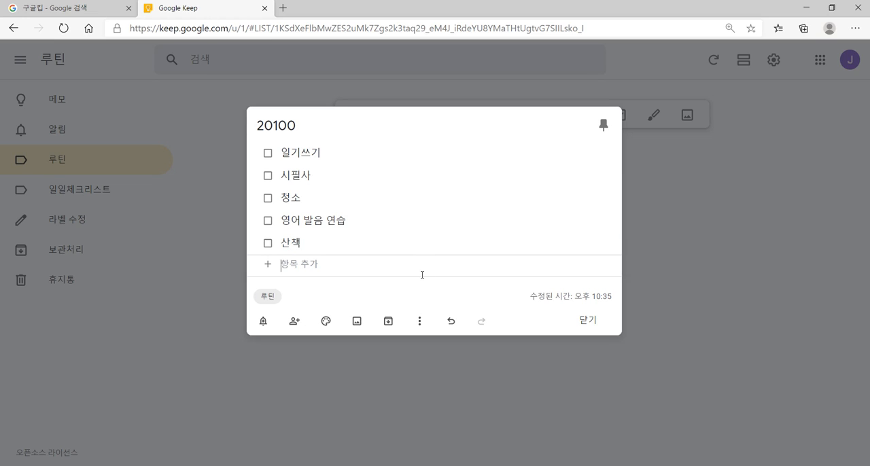
Step: Set the note's background colour to teal (청록색) and close the note
mouse_move(324, 322)
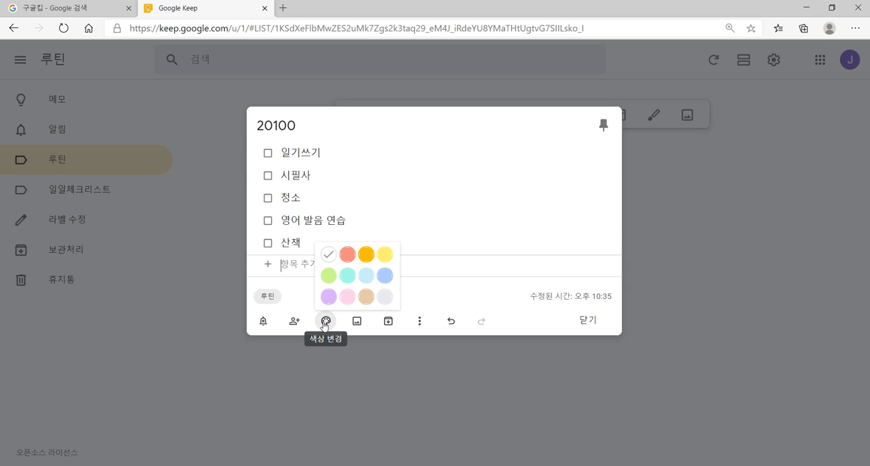
click(348, 275)
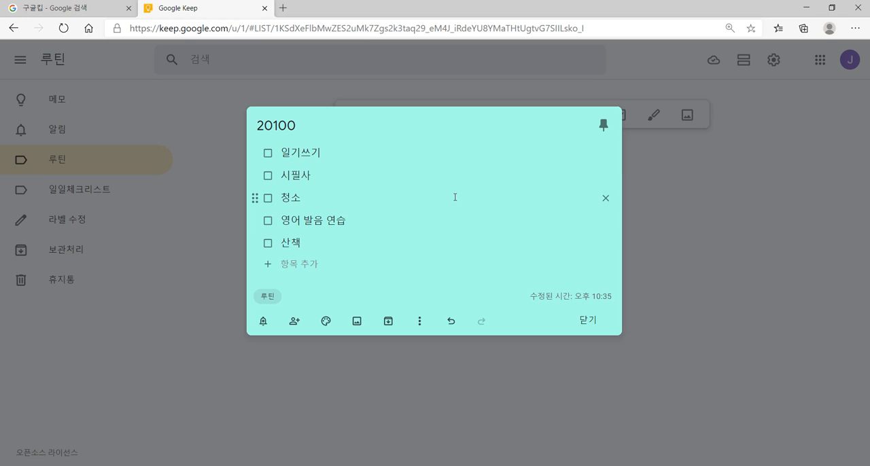
click(672, 182)
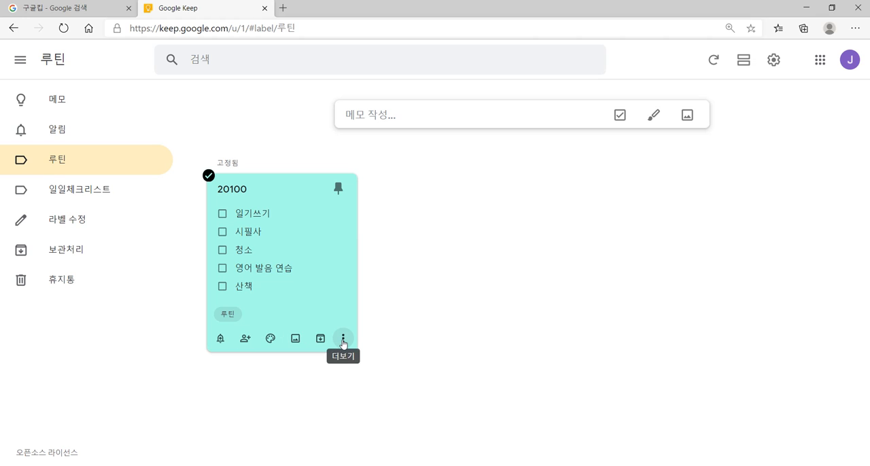
Step: Make a copy of the pinned 20100 note and retitle the pinned original 201001
click(343, 340)
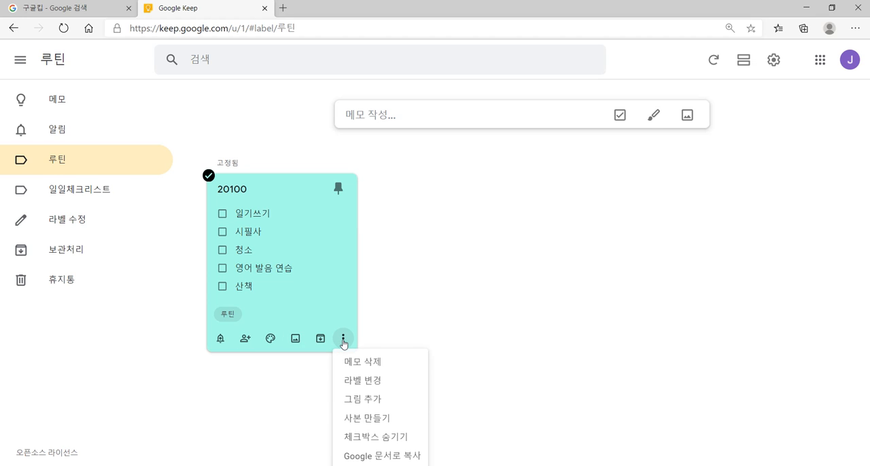
click(377, 416)
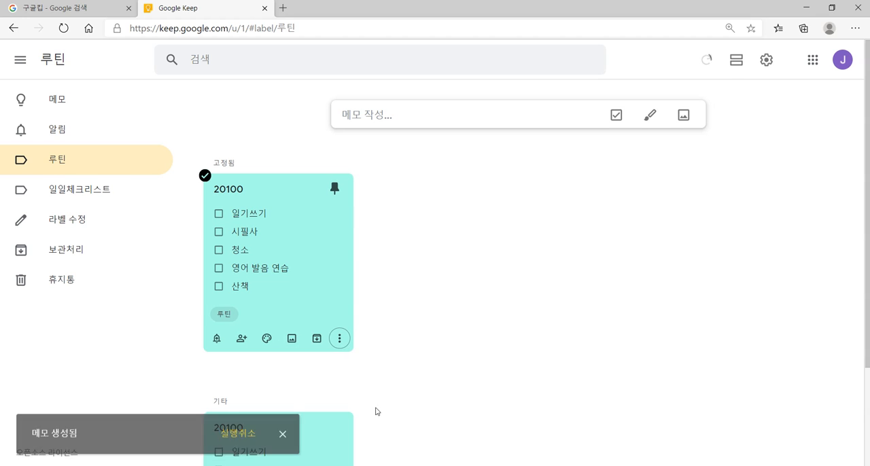
click(284, 188)
text(1)
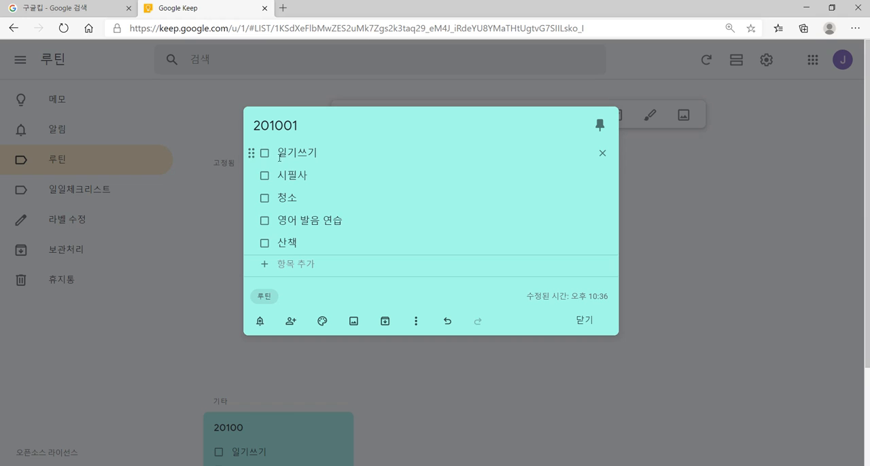
Step: Check off 산책, 청소 and 시필사 in the 201001 note, set its background to yellow and close it
click(264, 243)
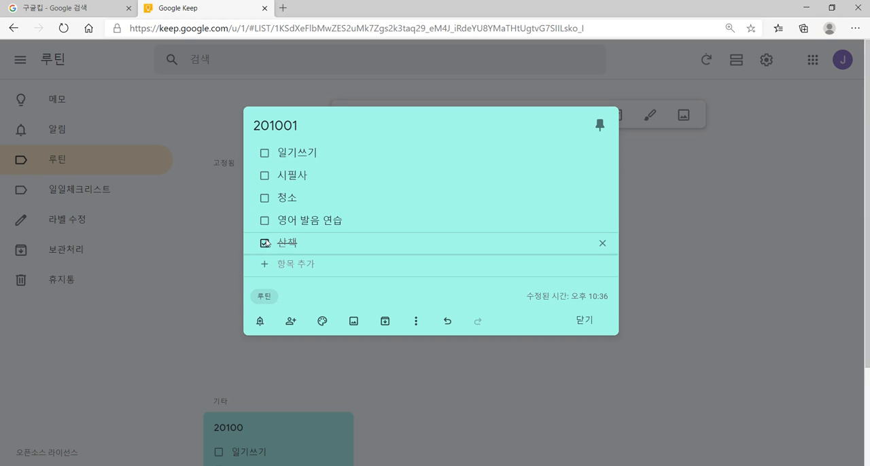
click(265, 188)
click(264, 165)
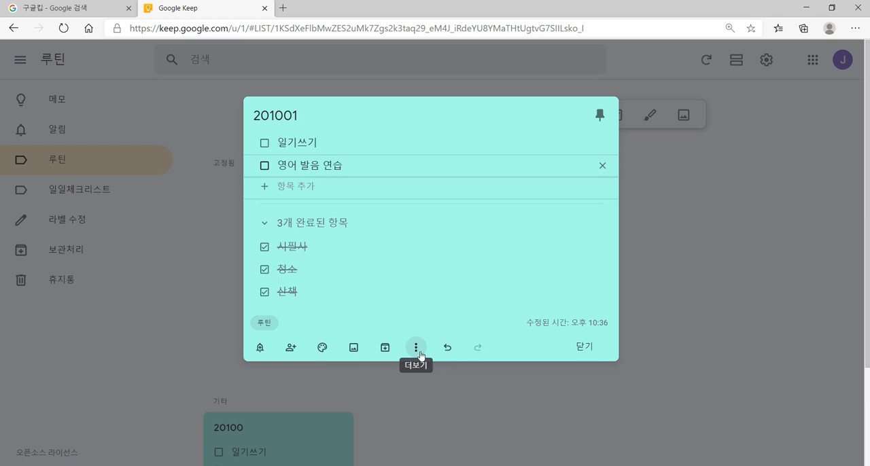
mouse_move(326, 351)
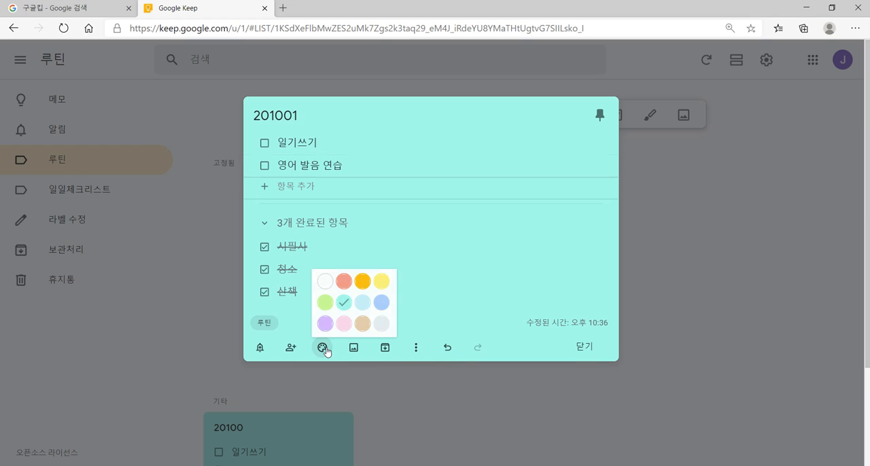
click(381, 281)
click(691, 274)
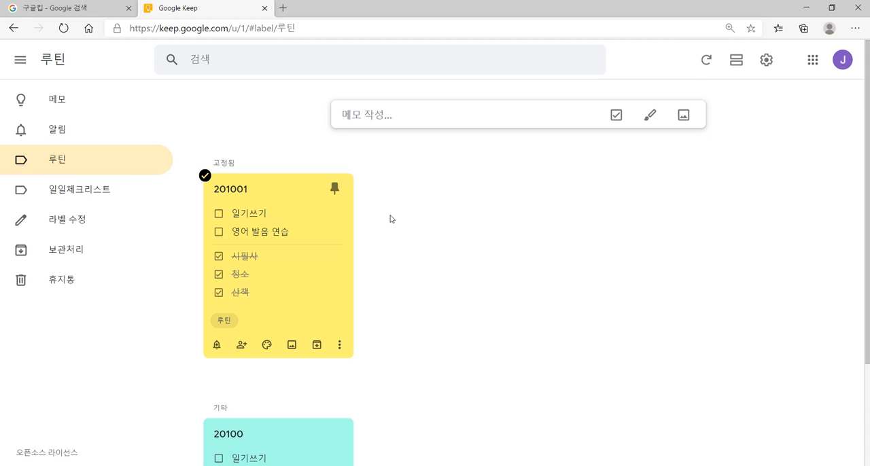
Step: Unpin the 201001 note, pin the 20100 note instead and make a copy of it
click(334, 188)
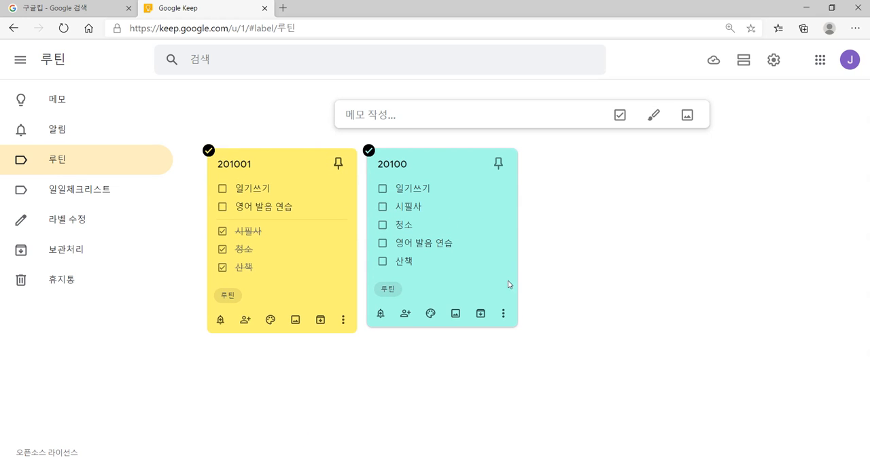
click(499, 165)
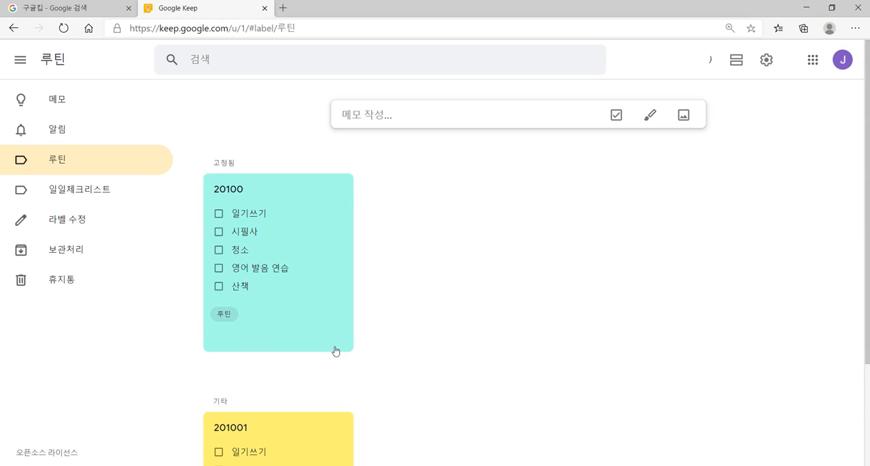
click(339, 338)
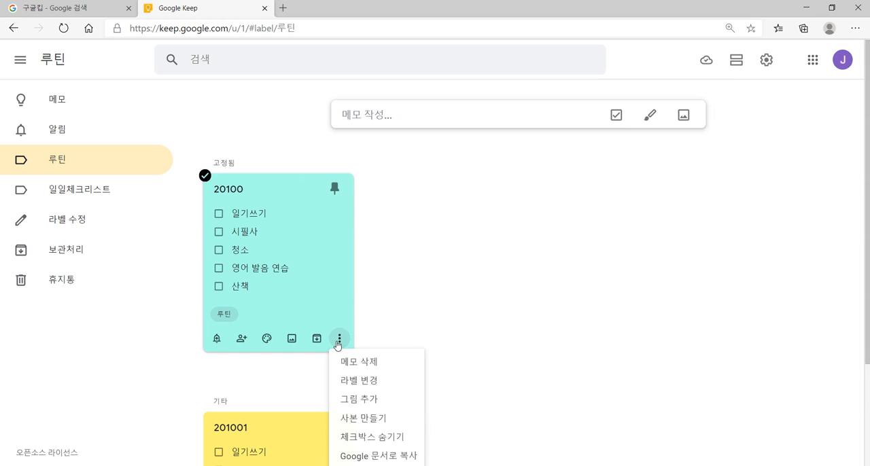
click(353, 417)
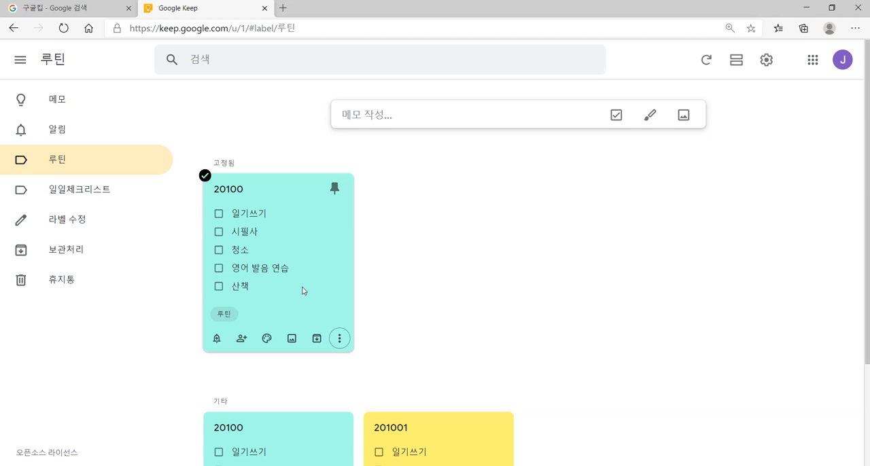
Step: Retitle the pinned 20100 note as 201002
click(282, 196)
click(310, 116)
text(2)
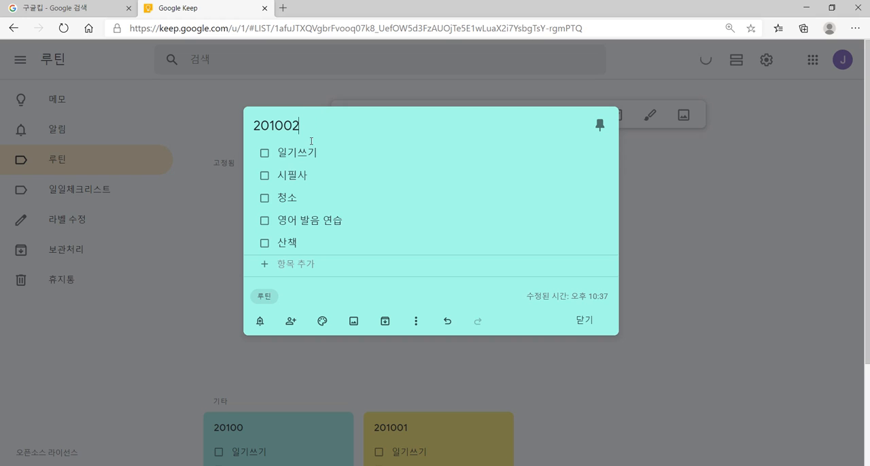
Step: Check off all five items in the 201002 note, set its background to pink and close it
click(265, 157)
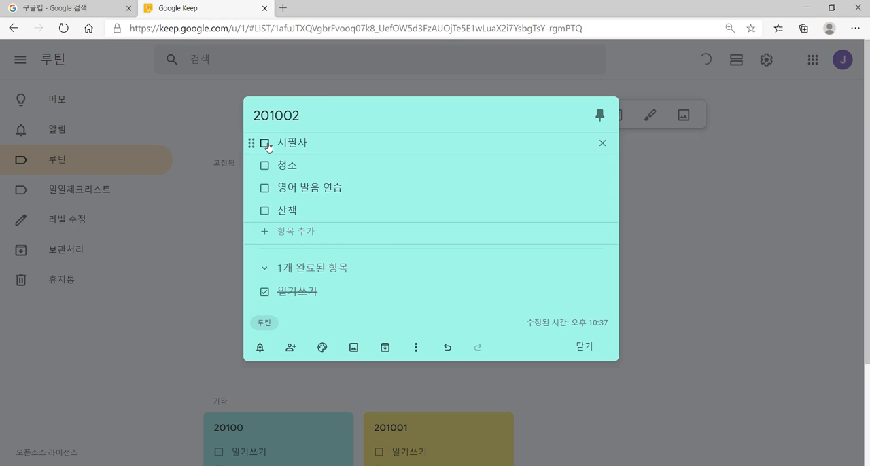
click(265, 144)
click(265, 143)
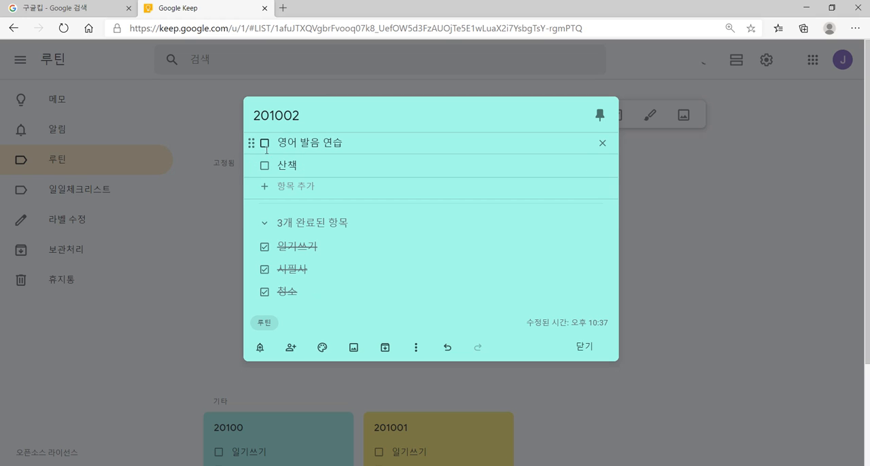
click(265, 143)
click(265, 143)
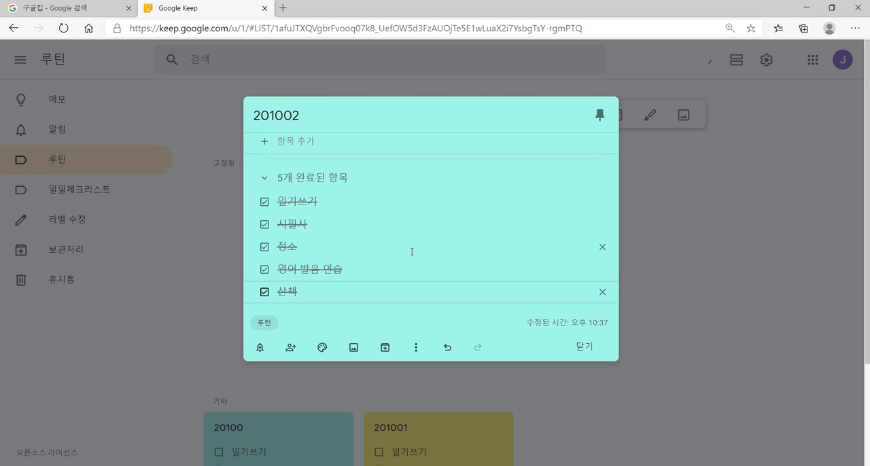
mouse_move(322, 347)
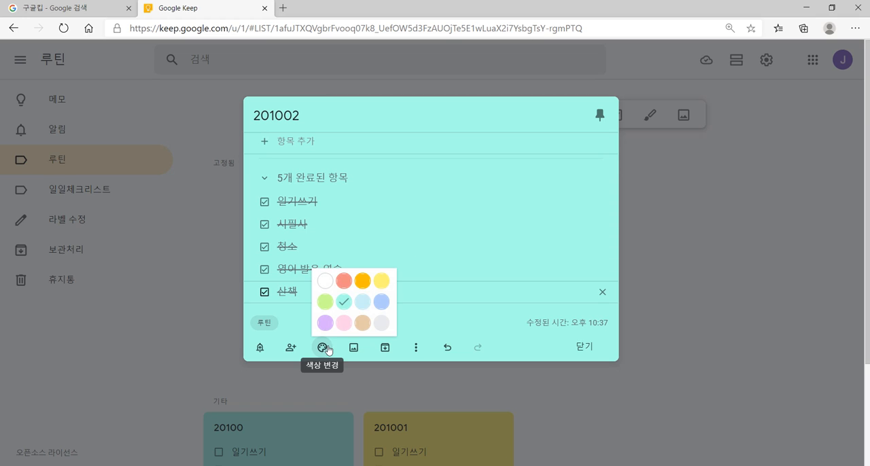
click(344, 323)
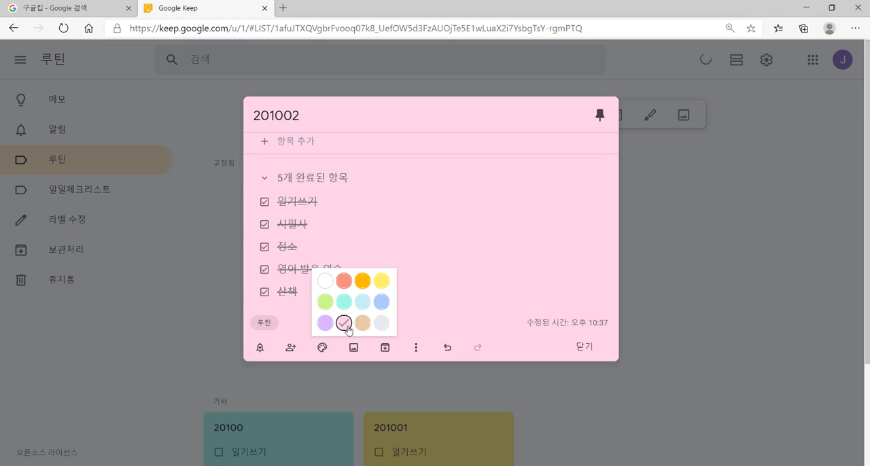
click(585, 345)
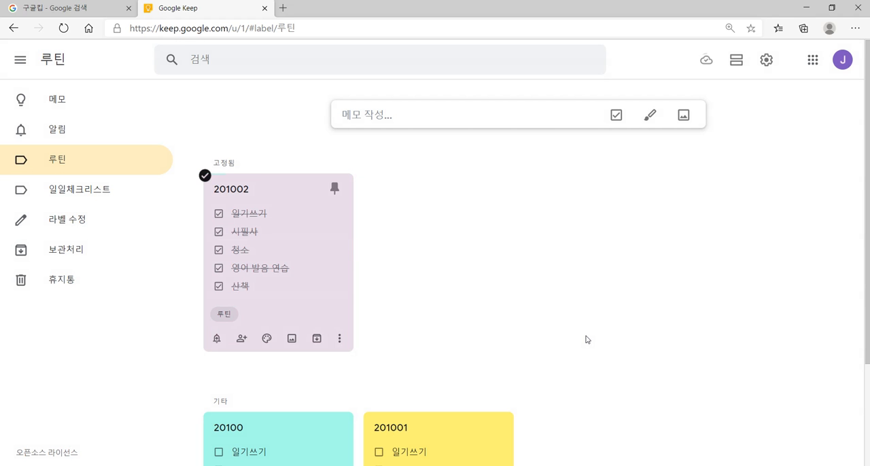
Step: Unpin the 201002 note, then open the teal 20100 note and pin it
click(337, 190)
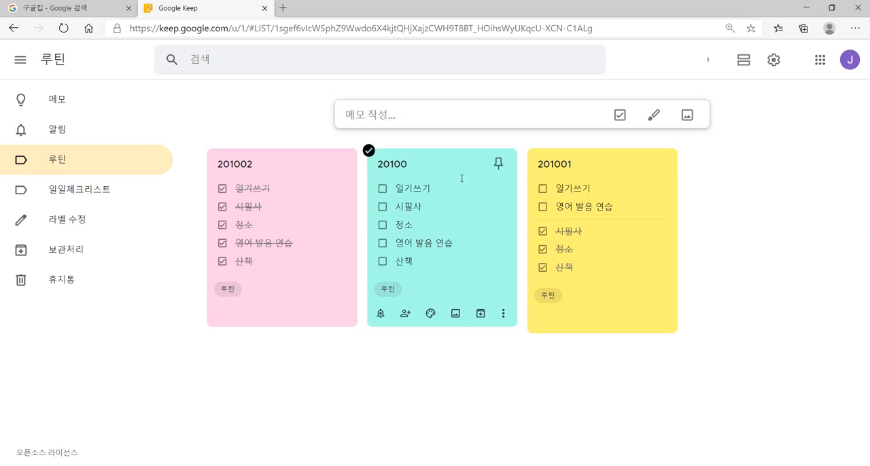
click(461, 178)
click(603, 125)
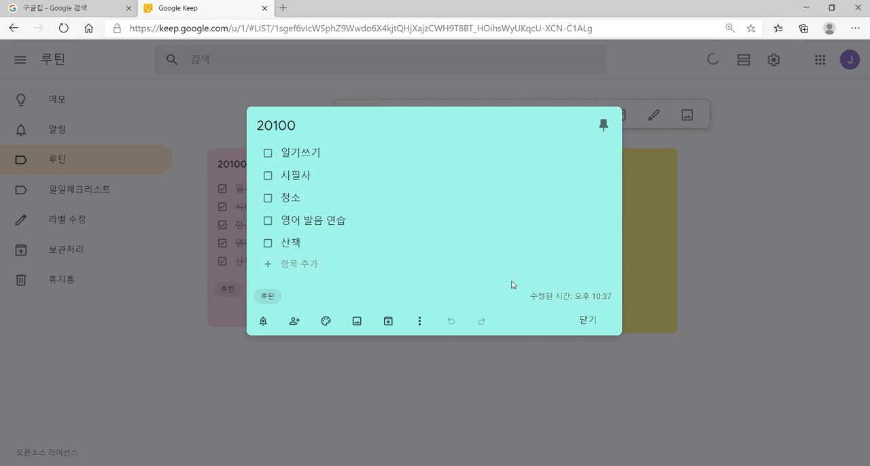
Step: Make a copy of the open 20100 note, retitle the pinned original 201003 and close it
click(420, 321)
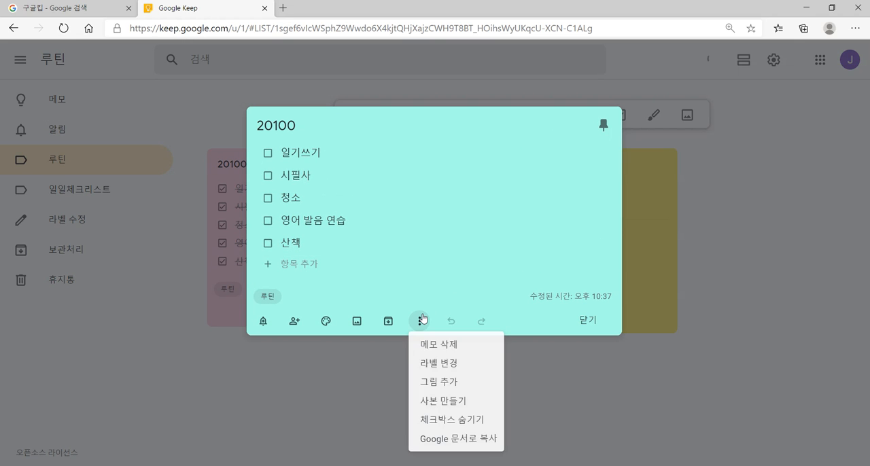
click(442, 400)
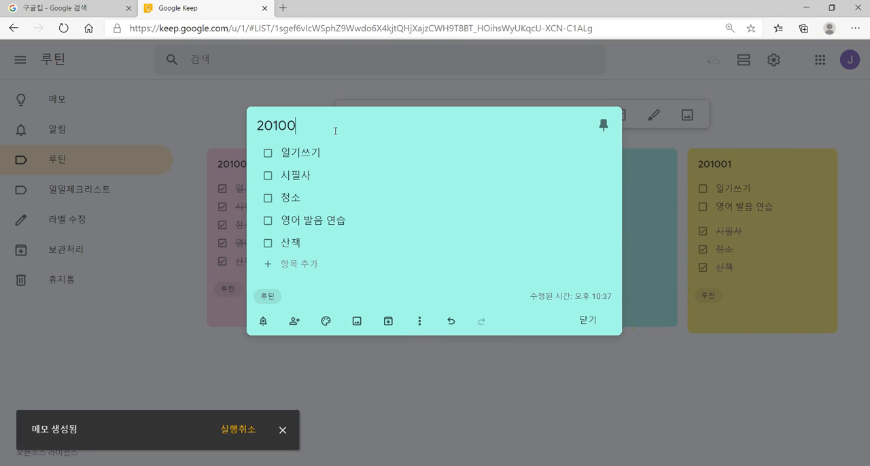
text(3)
click(367, 383)
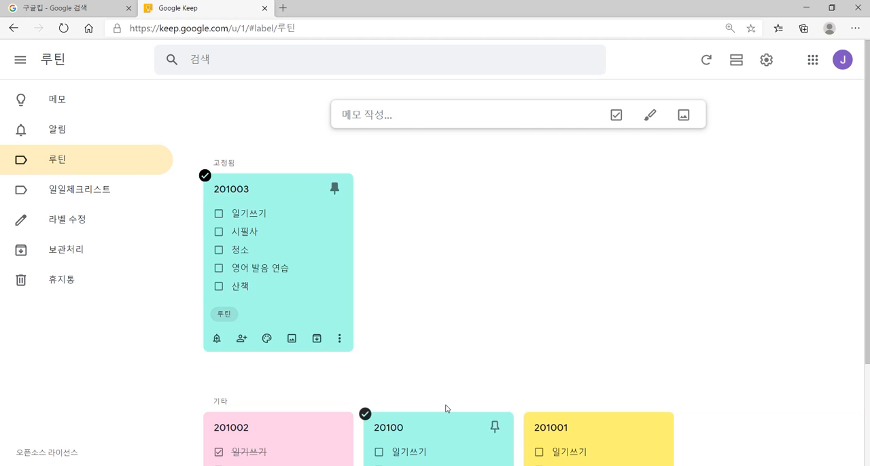
Step: Pin the remaining 20100 note and make a copy of it
click(493, 428)
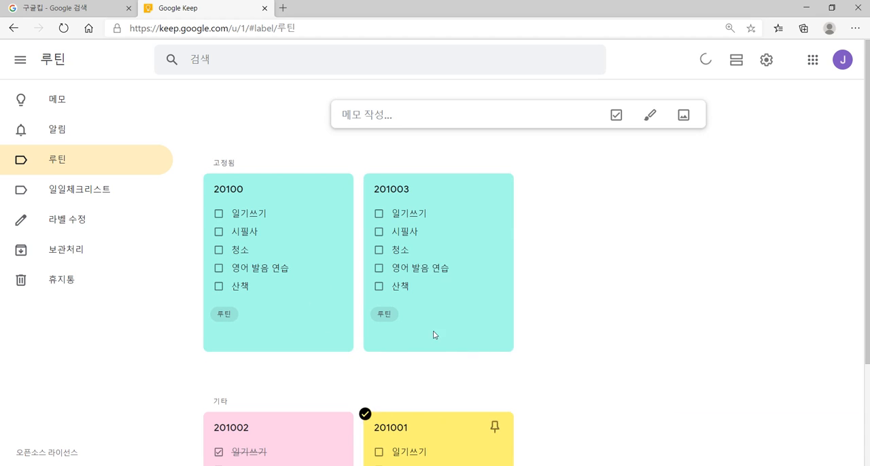
click(340, 339)
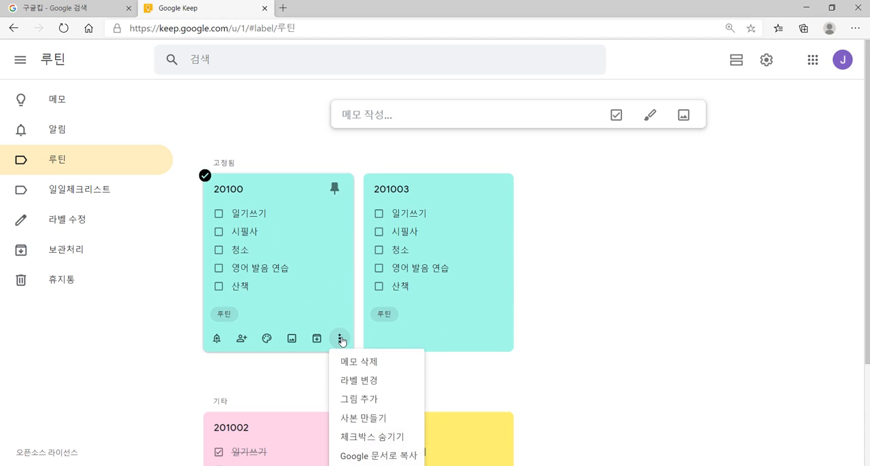
click(358, 419)
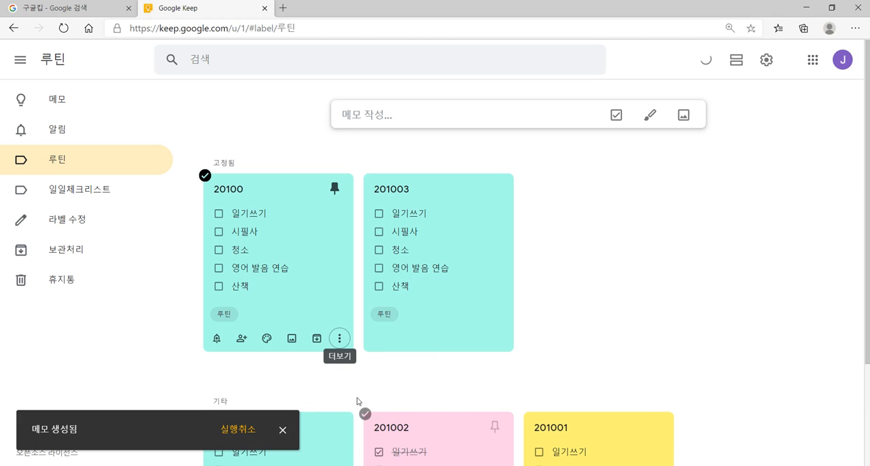
Step: Retitle the pinned 20100 note as 주말용 and set its background to light blue
click(266, 194)
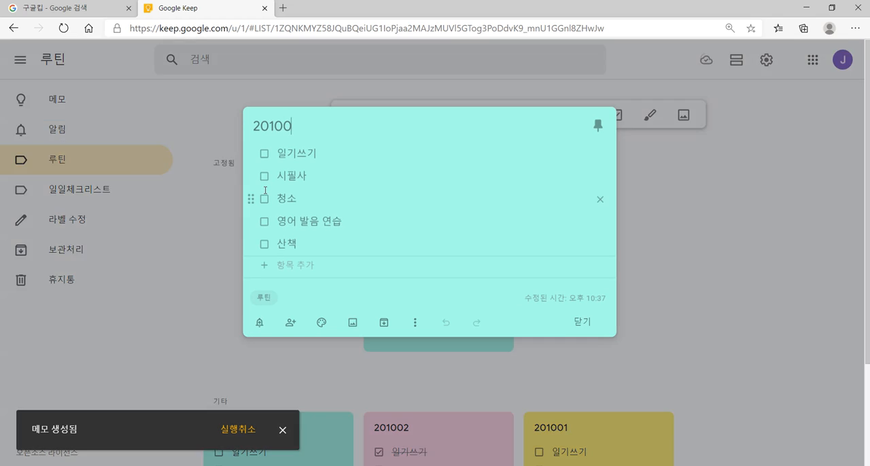
key(BackSpace)
key(BackSpace)
key(BackSpace)
key(BackSpace)
key(BackSpace)
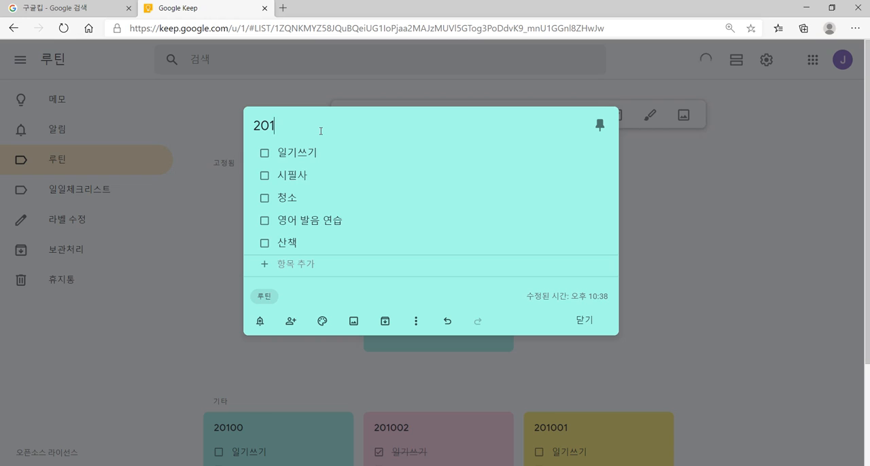
text(주말용)
mouse_move(322, 322)
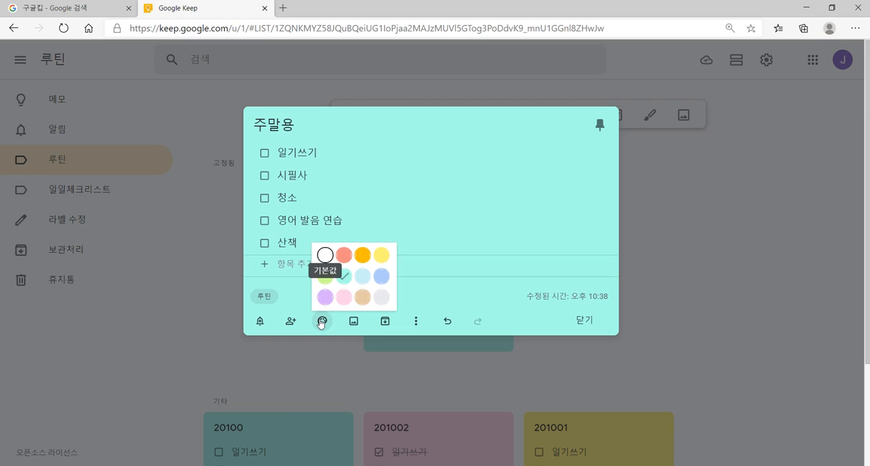
click(362, 276)
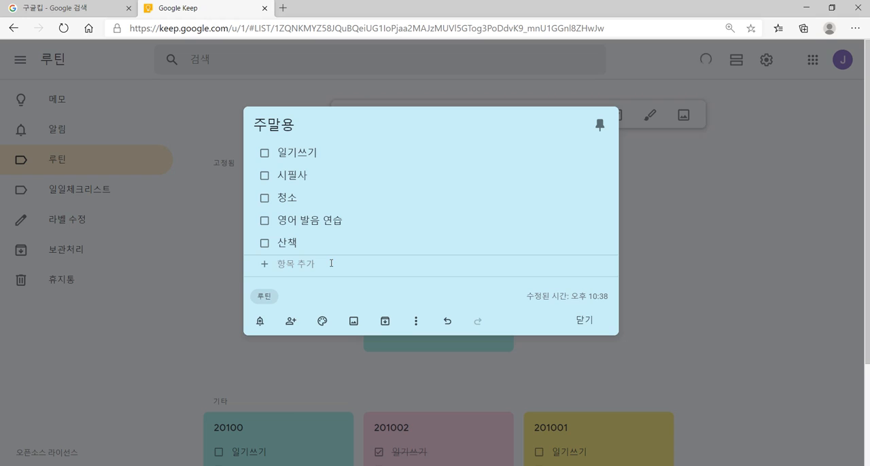
Step: Add the items 대청소 and 나 혼자만의 시간 to the end of the 주말용 checklist and close the note
click(331, 263)
text(대청)
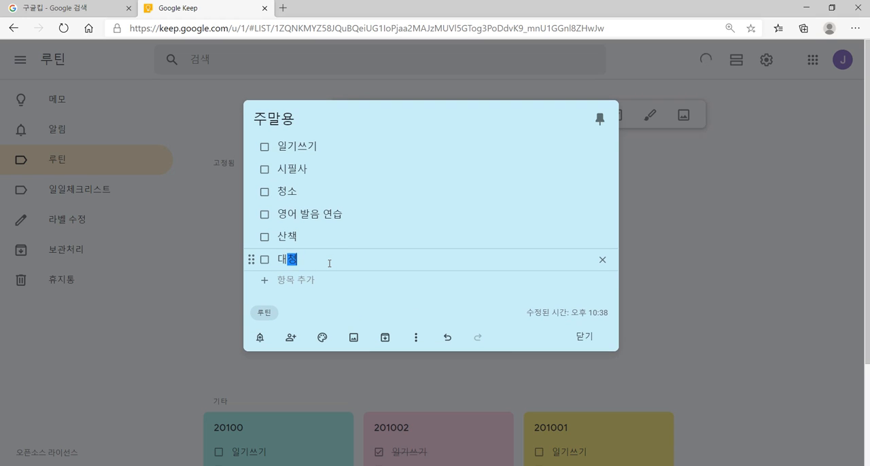
text(소)
key(Return)
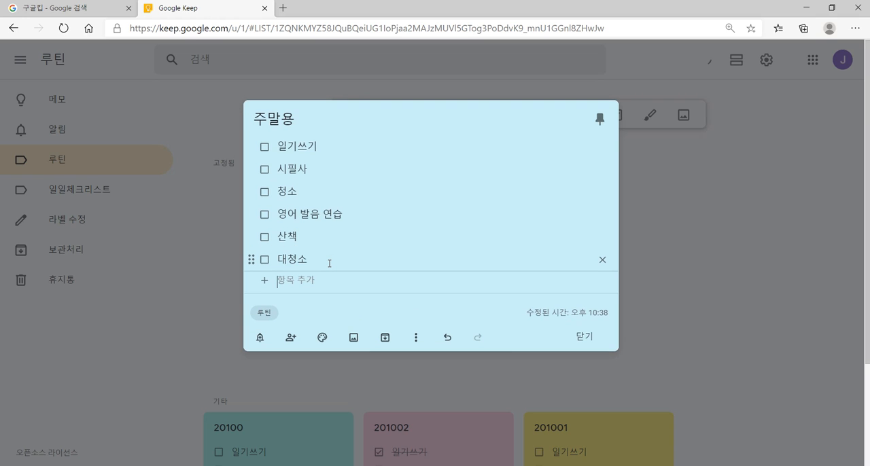
text(저르)
key(BackSpace)
key(BackSpace)
key(BackSpace)
key(BackSpace)
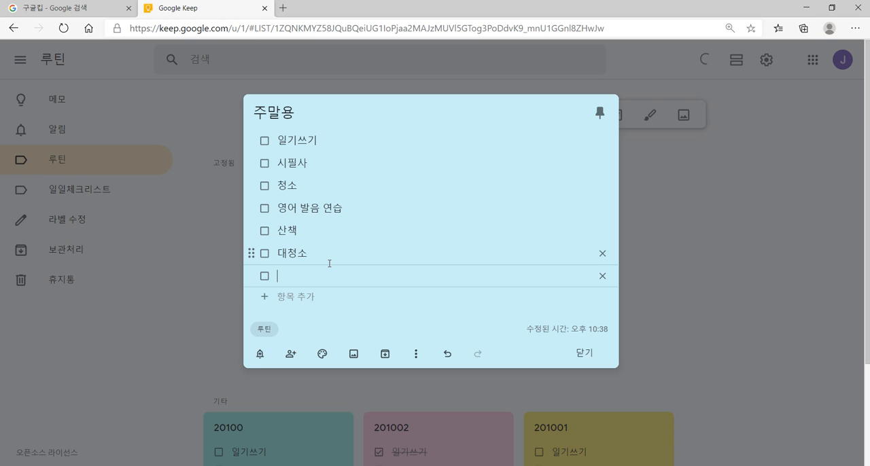
key(Return)
text(나 혼잠)
text(만의 시가)
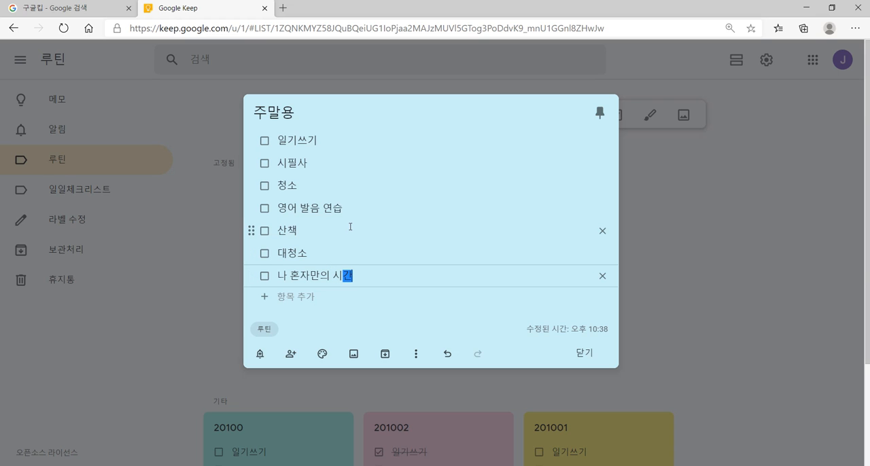
click(684, 217)
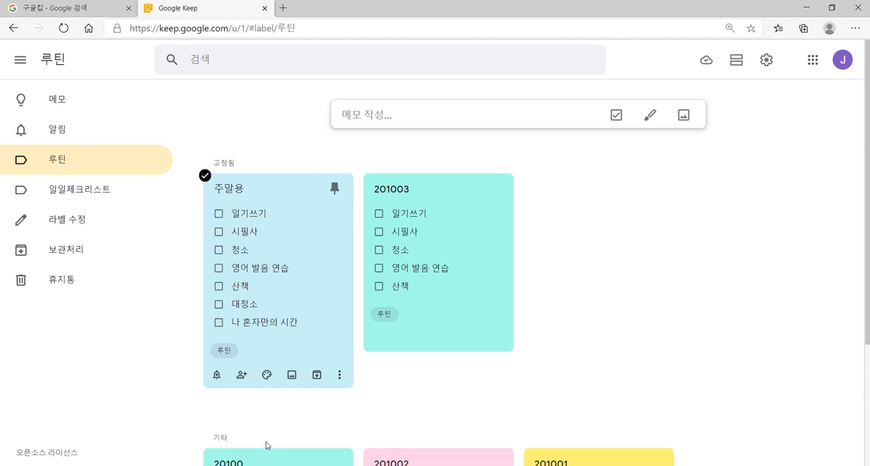
Step: Make a copy of the pinned 주말용 note and pin the copy as well
scroll(265, 448, down, 1)
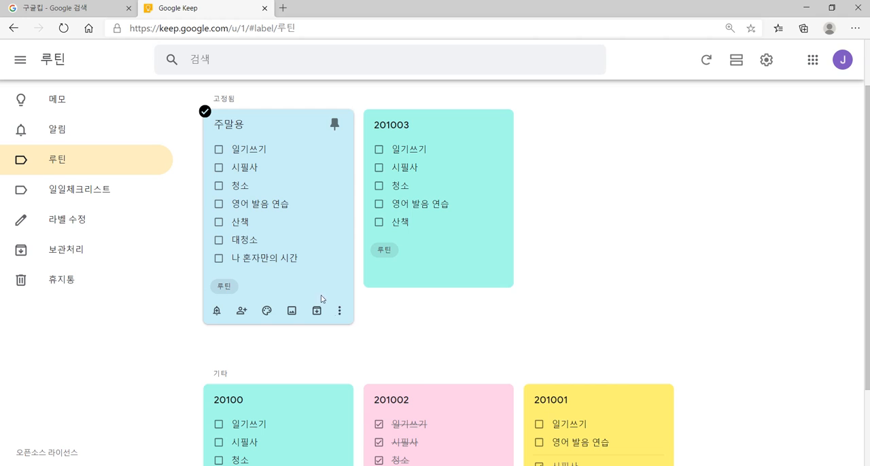
click(339, 311)
click(348, 387)
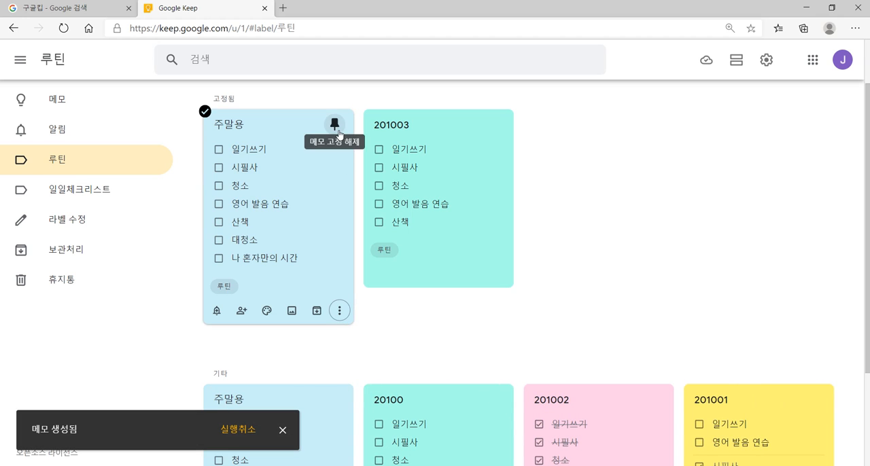
click(334, 399)
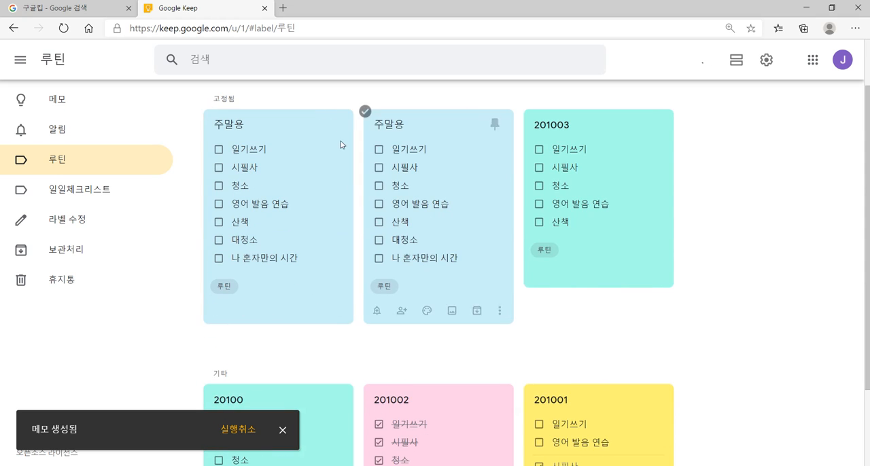
Step: Open the first pinned 주말용 note and retitle it 201003 토
click(283, 158)
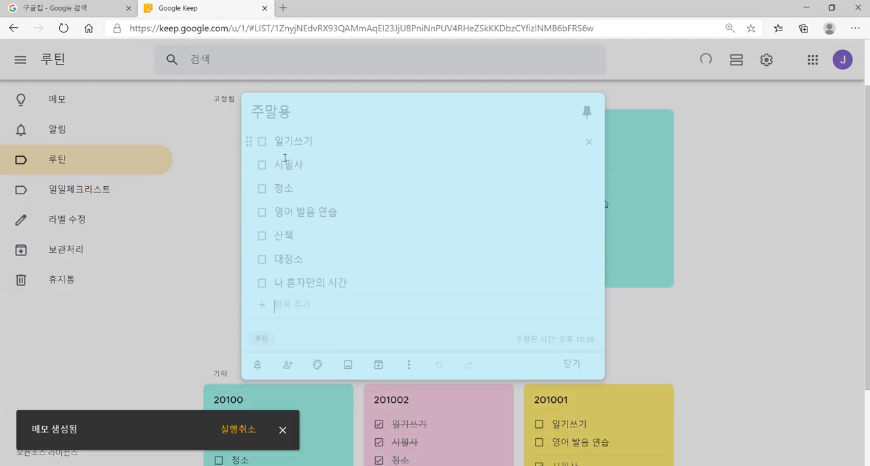
drag(295, 113, 234, 119)
text(2010)
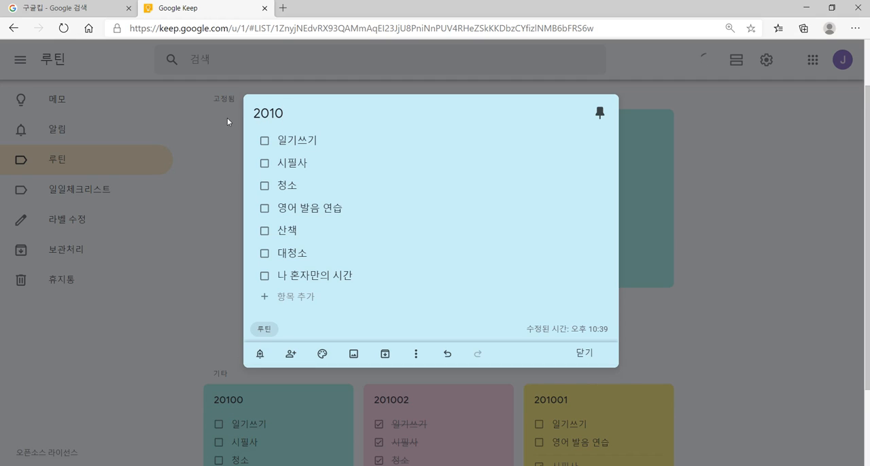
text(03 ㅌㅗ)
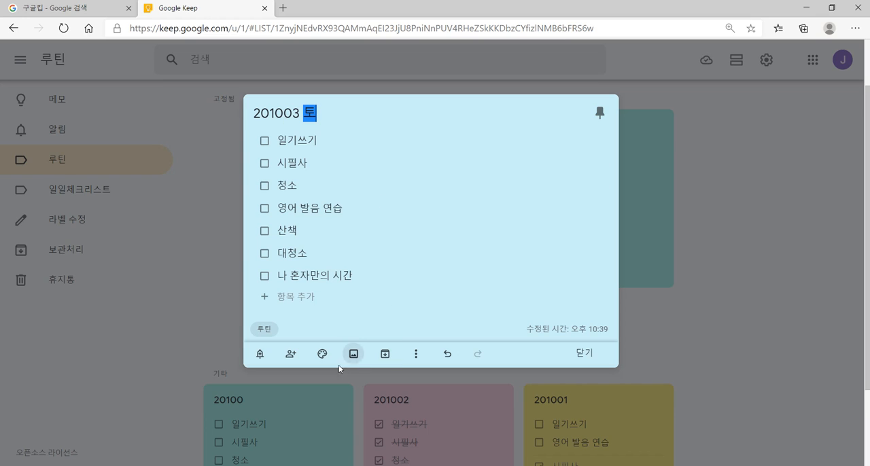
Step: Check off 일기쓰기, 청소, 대청소, 산책, 영어 발음 연습 and 시필사 in the 201003 토 checklist
click(265, 141)
click(264, 153)
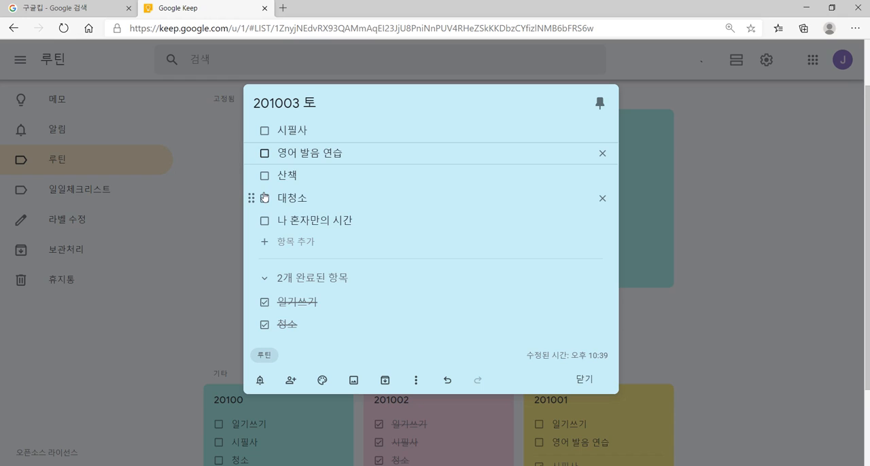
click(265, 198)
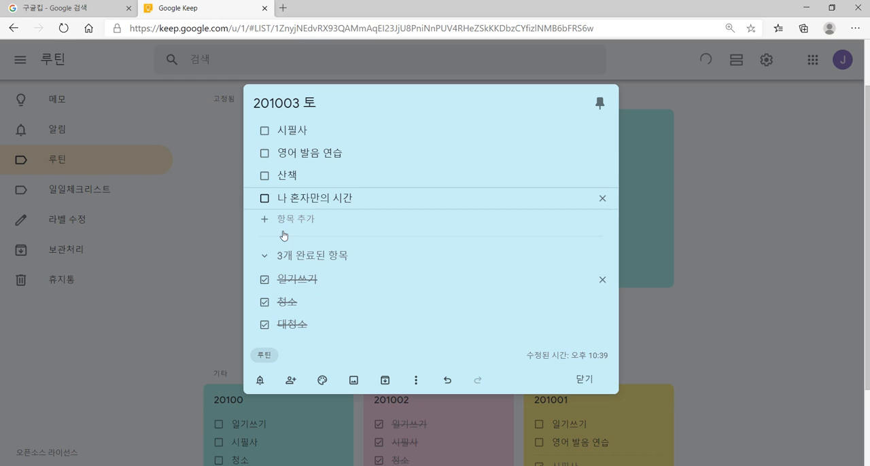
click(265, 176)
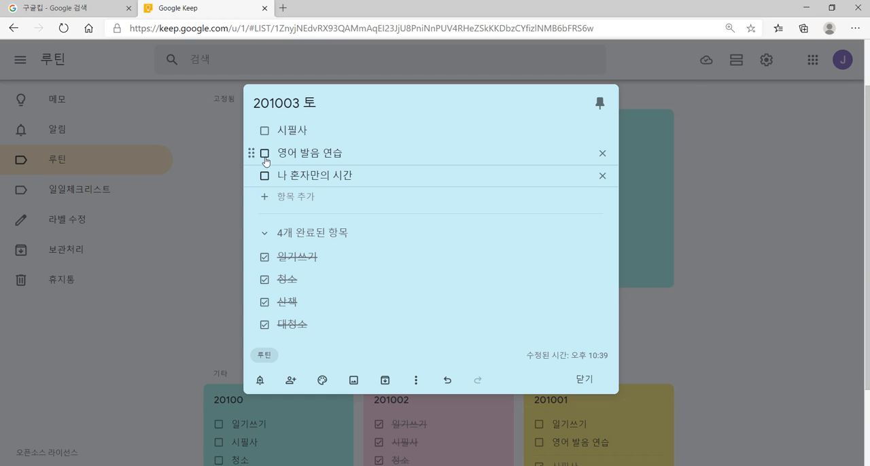
click(264, 152)
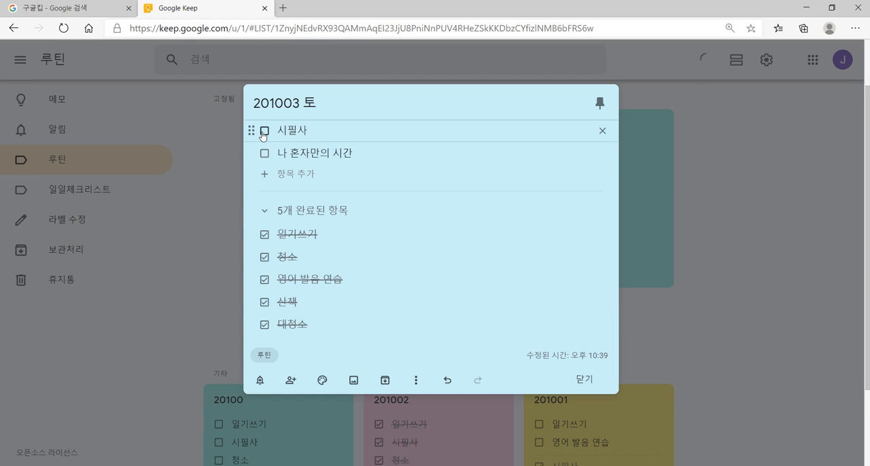
click(265, 130)
Step: Set the 201003 토 note's background to yellow, then unpin and close it
mouse_move(323, 382)
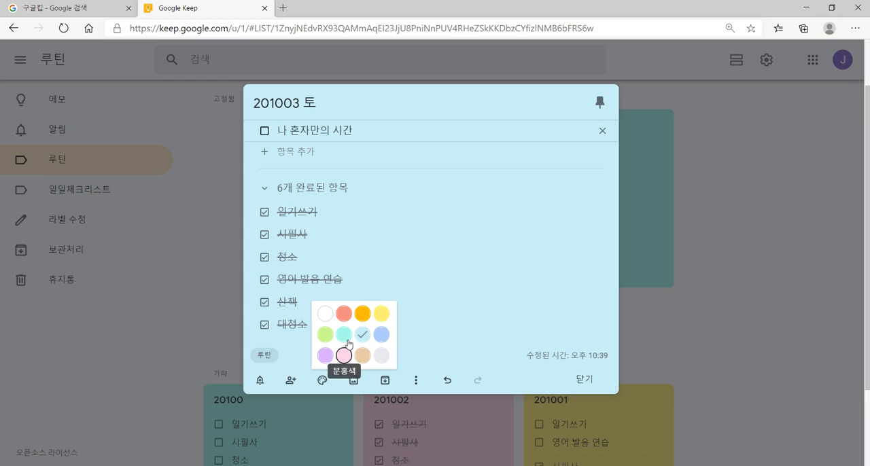
click(382, 313)
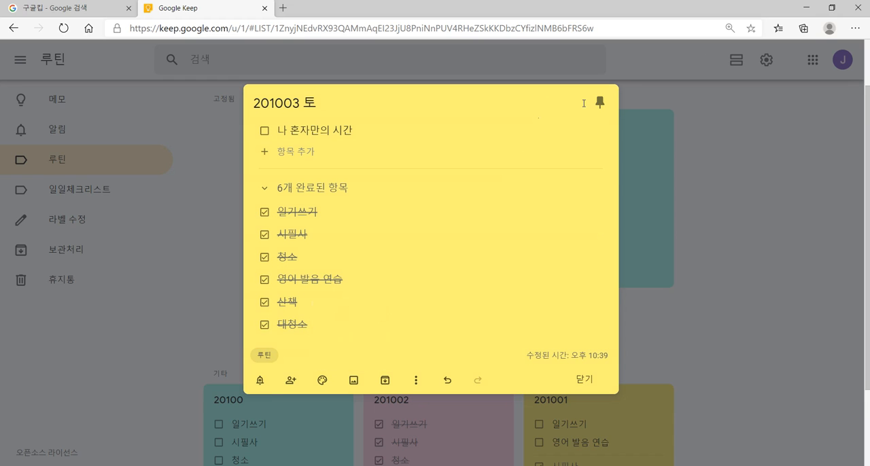
click(599, 103)
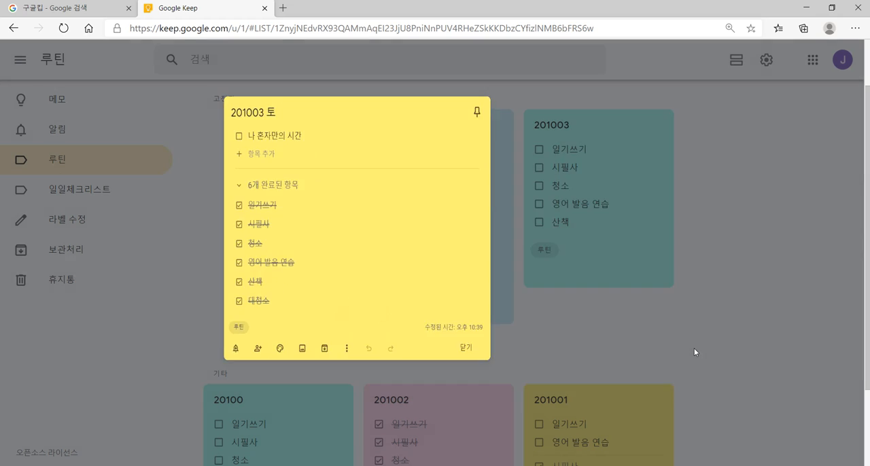
click(694, 348)
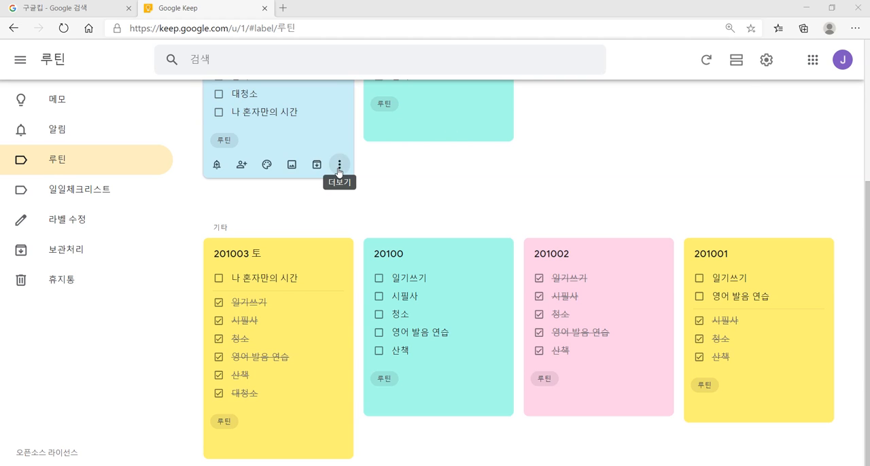
scroll(423, 200, up, 2)
mouse_move(423, 200)
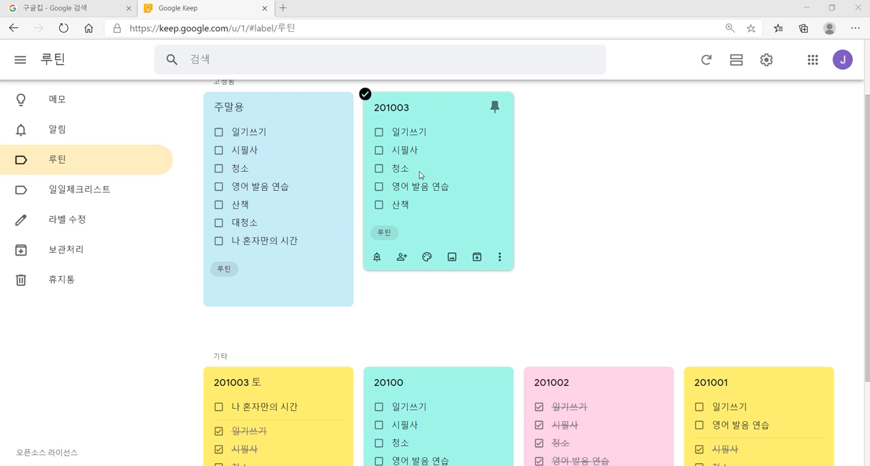